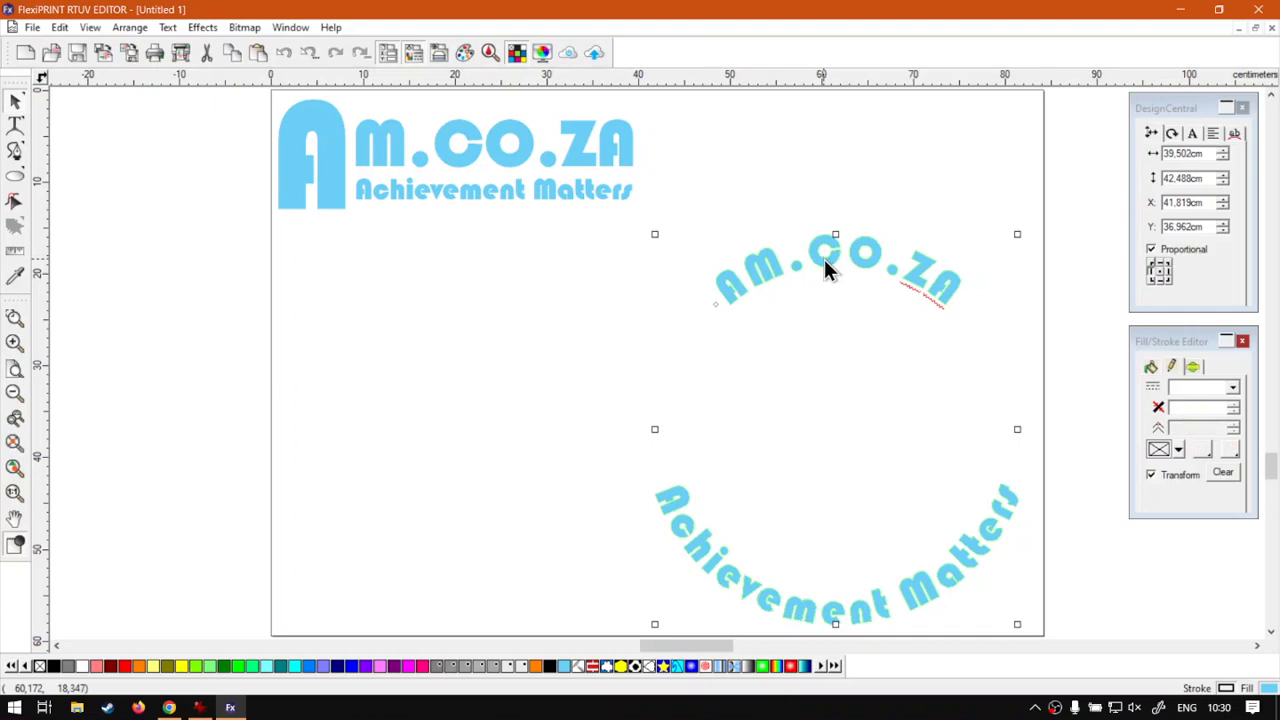
# - Set the letter height of the "AM.CO.ZA" line of the arc text to 6.4 cm
pyautogui.doubleClick(824, 259)
pyautogui.moveTo(716, 276); pyautogui.dragTo(963, 277)
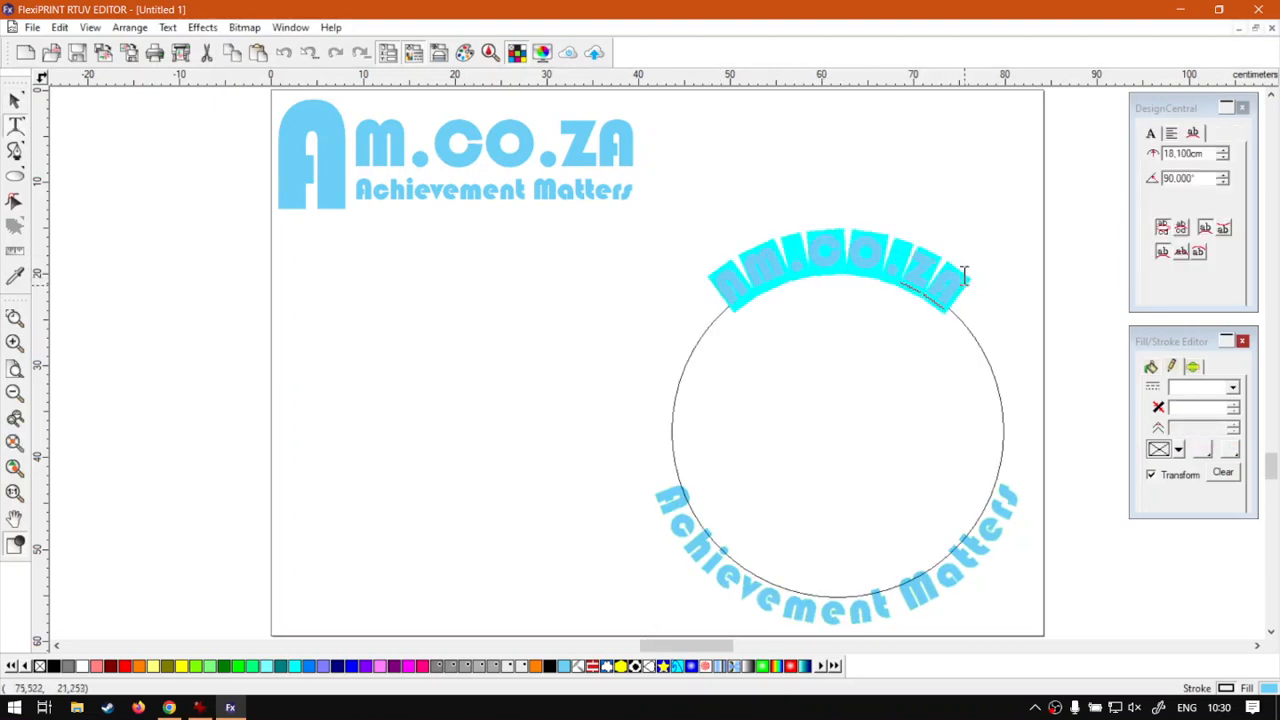
pyautogui.click(1150, 132)
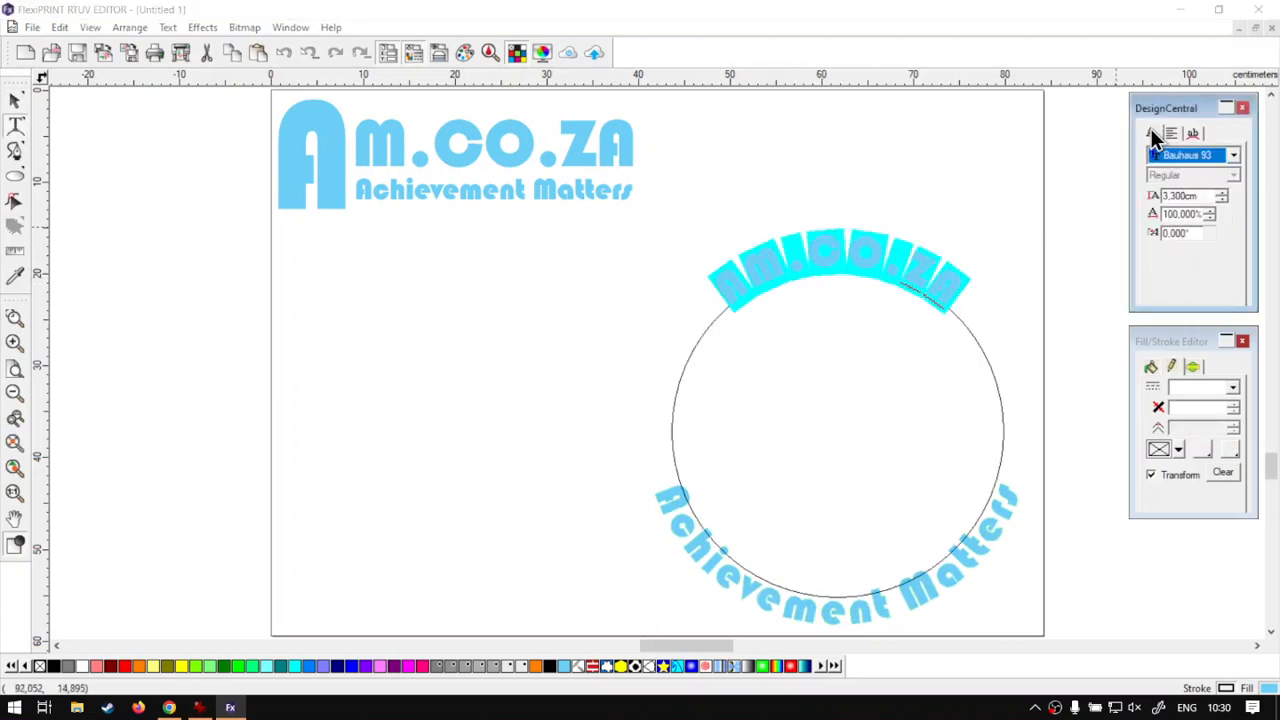
pyautogui.click(1221, 192)
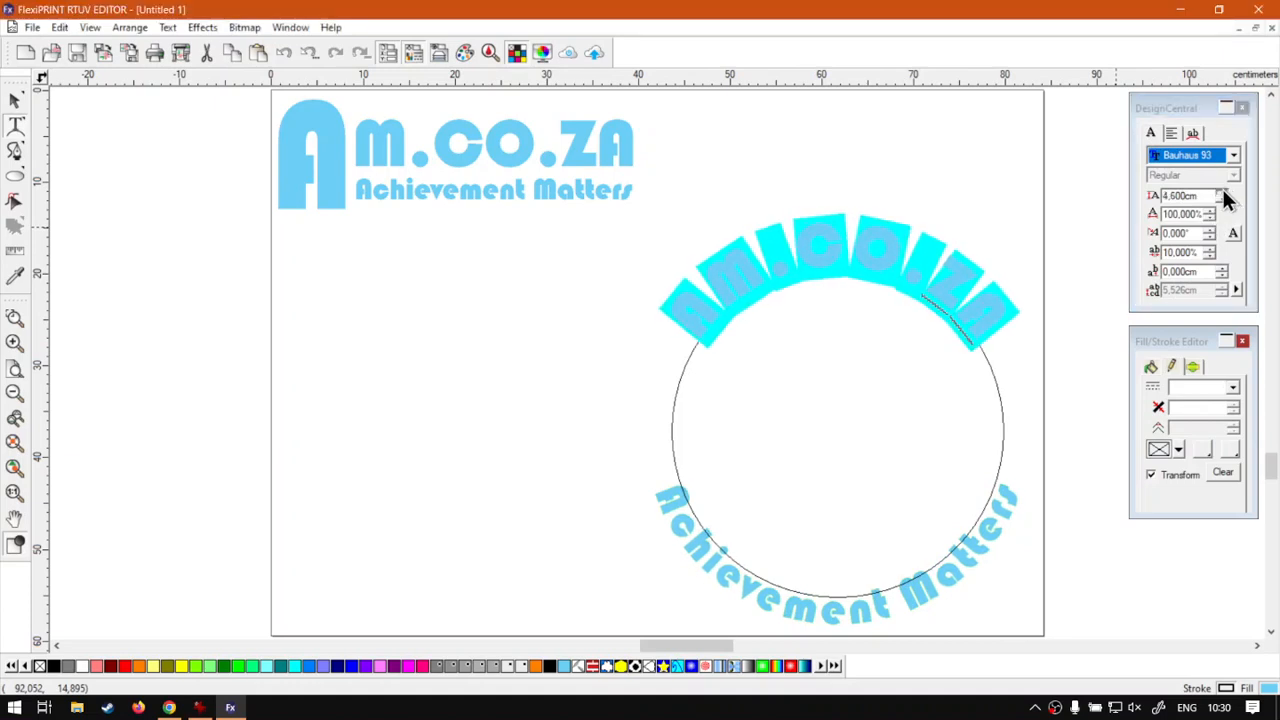
pyautogui.click(1222, 199)
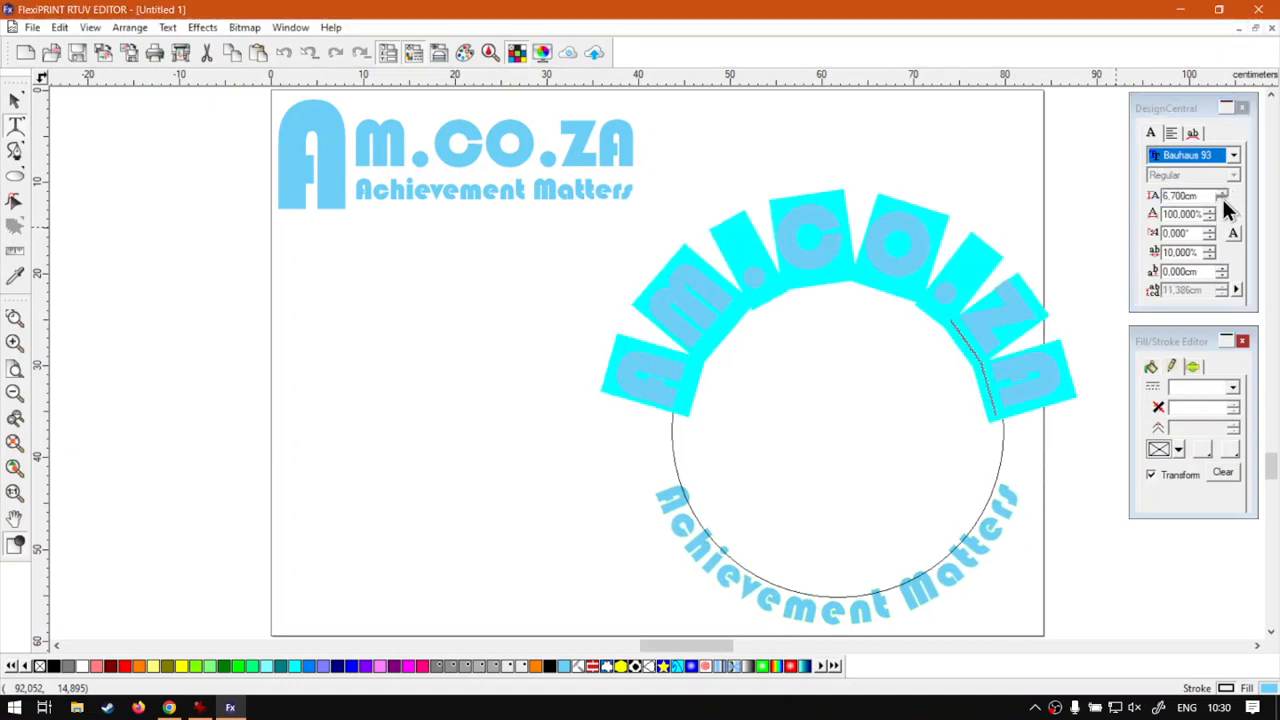
pyautogui.click(1223, 199)
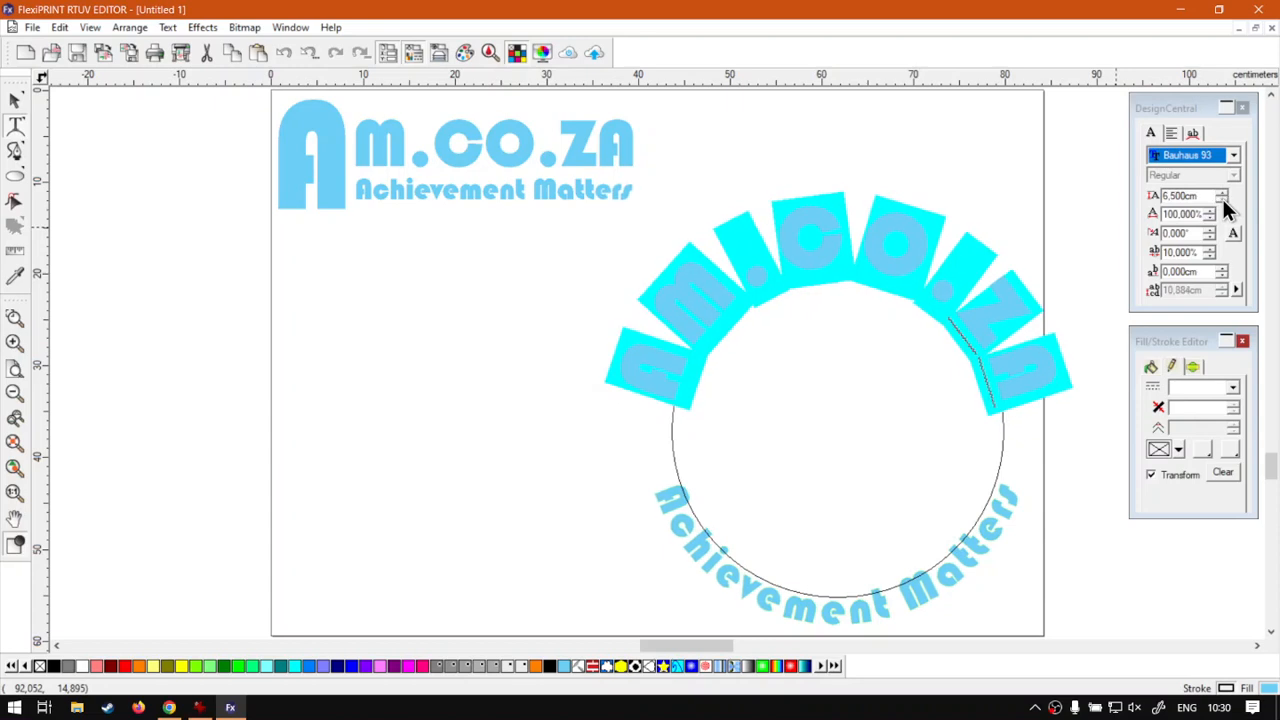
pyautogui.click(16, 102)
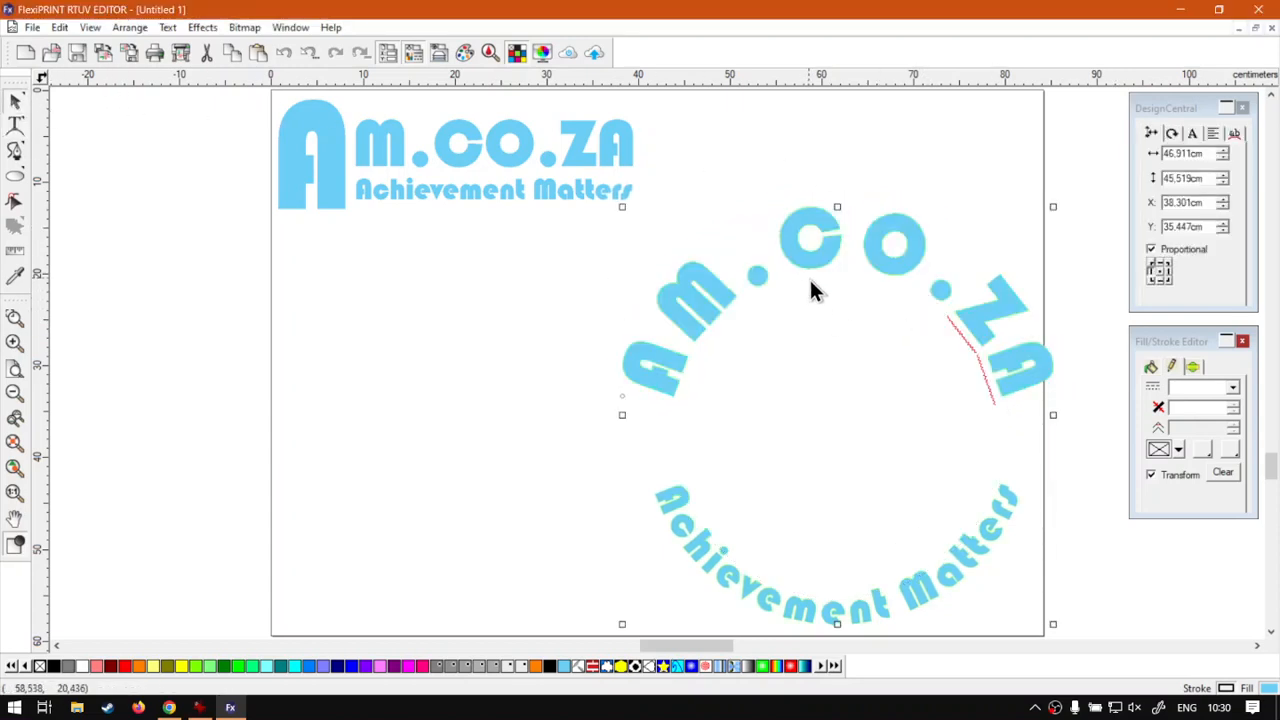
# - Set the letter spacing of the "AM.CO.ZA" line of the arc text to -2%
pyautogui.doubleClick(790, 256)
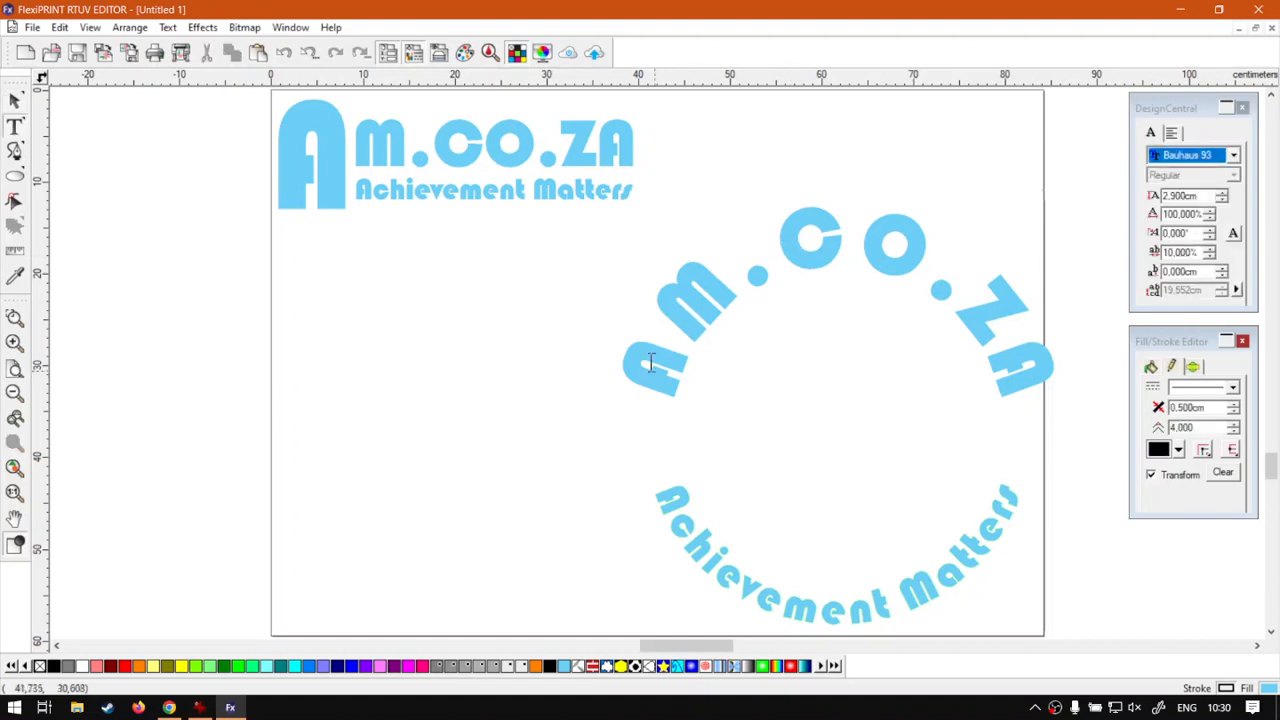
pyautogui.moveTo(649, 388); pyautogui.dragTo(1040, 385)
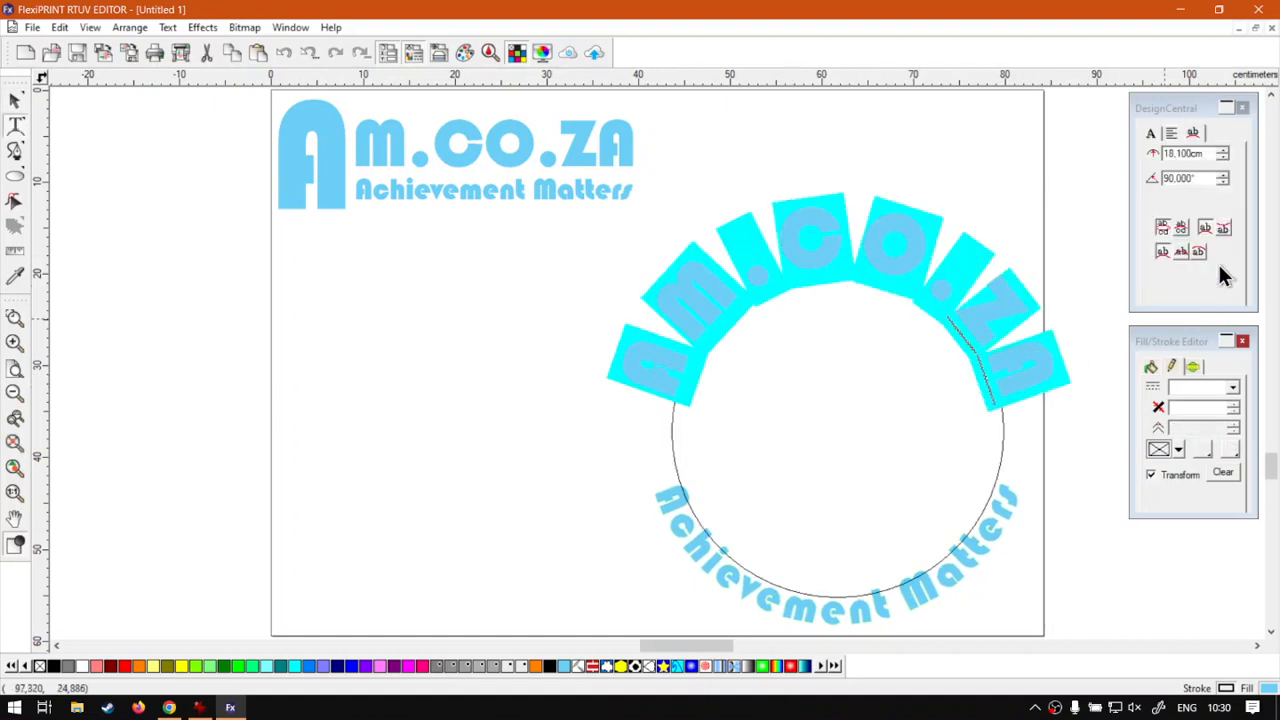
pyautogui.click(1151, 133)
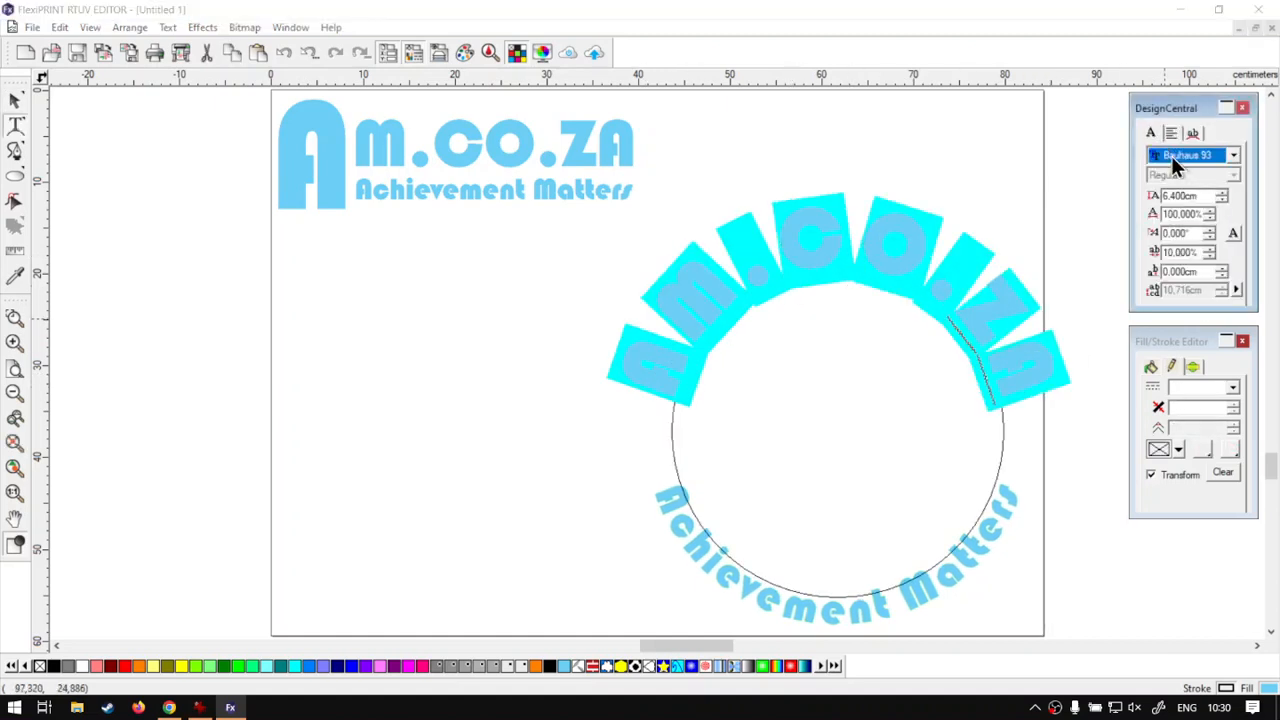
pyautogui.click(1209, 256)
pyautogui.click(1210, 256)
pyautogui.click(1210, 256)
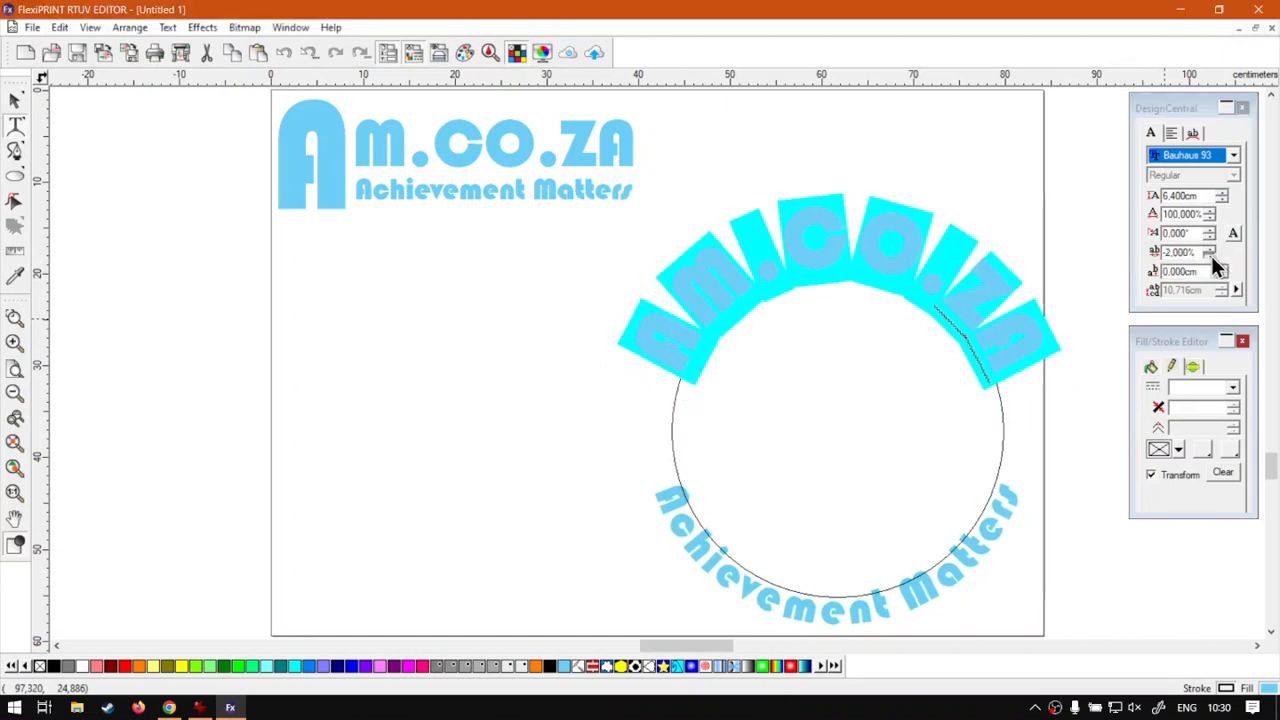
pyautogui.click(1210, 256)
pyautogui.click(1210, 256)
pyautogui.click(1210, 256)
pyautogui.click(1210, 256)
pyautogui.click(1209, 248)
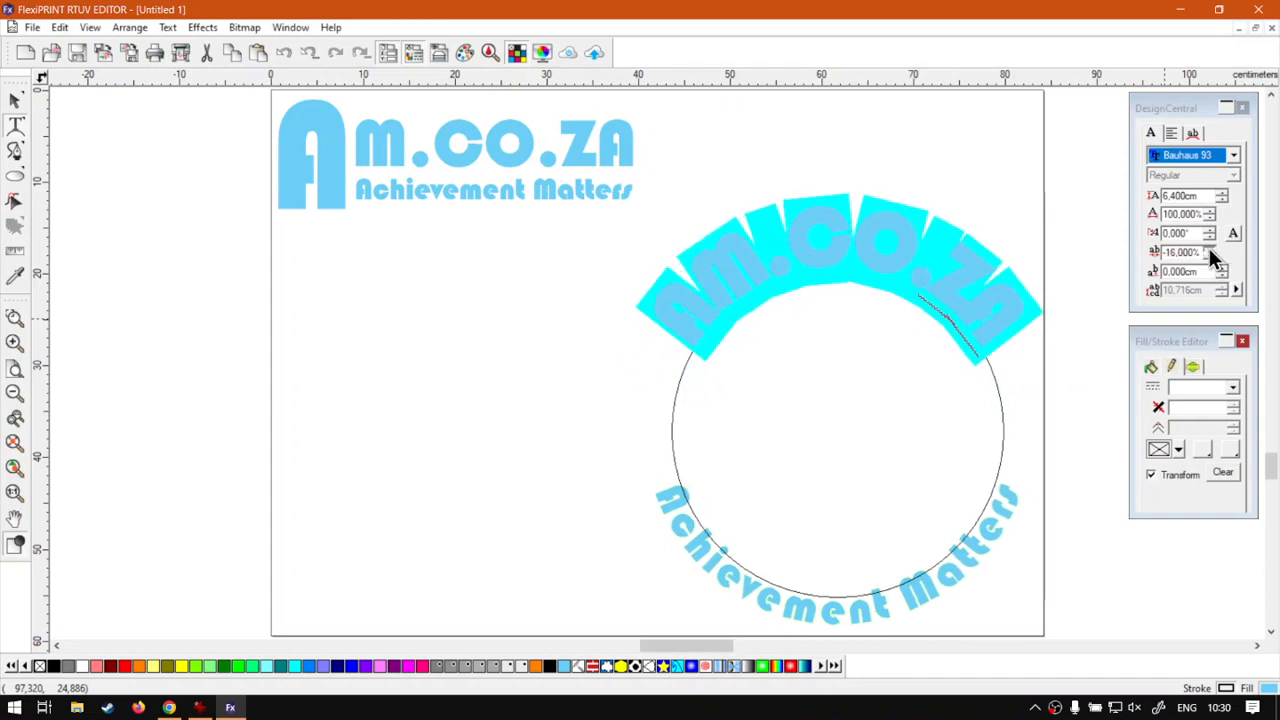
pyautogui.click(1209, 248)
pyautogui.click(1209, 248)
pyautogui.click(1209, 248)
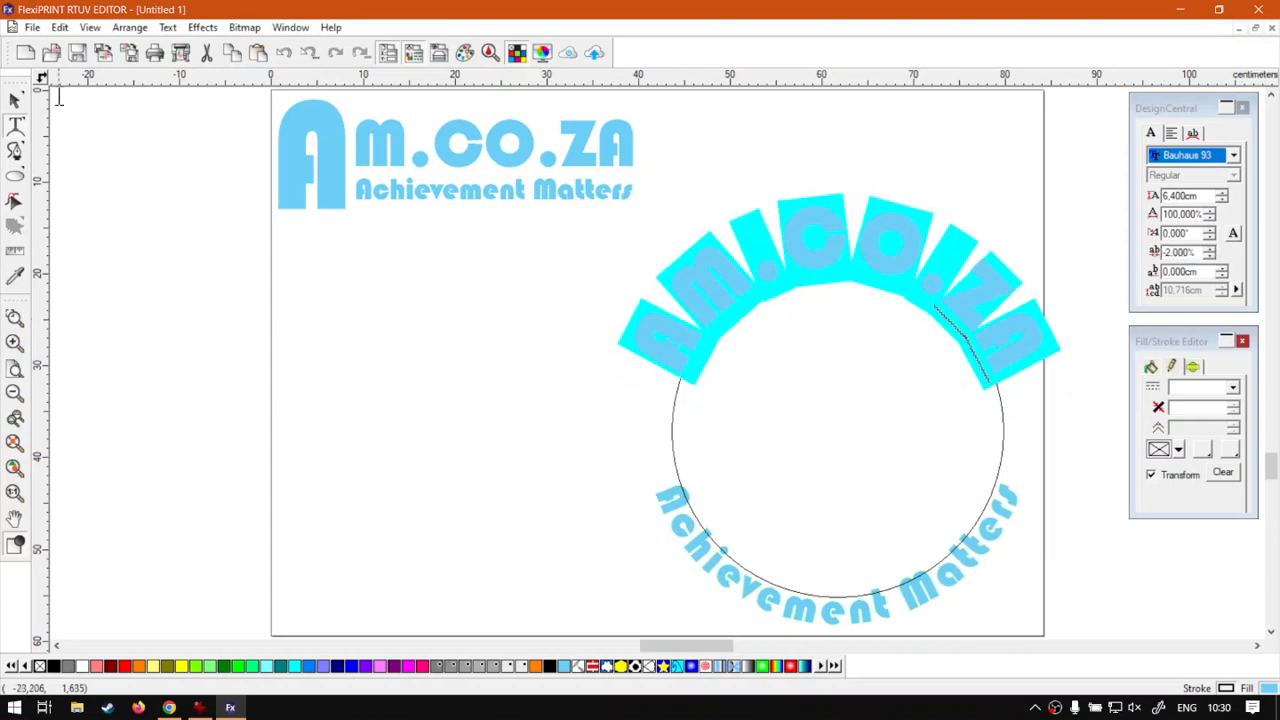
pyautogui.click(15, 99)
# - Reduce the radius of the arc text's circle to 17.7 cm
pyautogui.click(1178, 133)
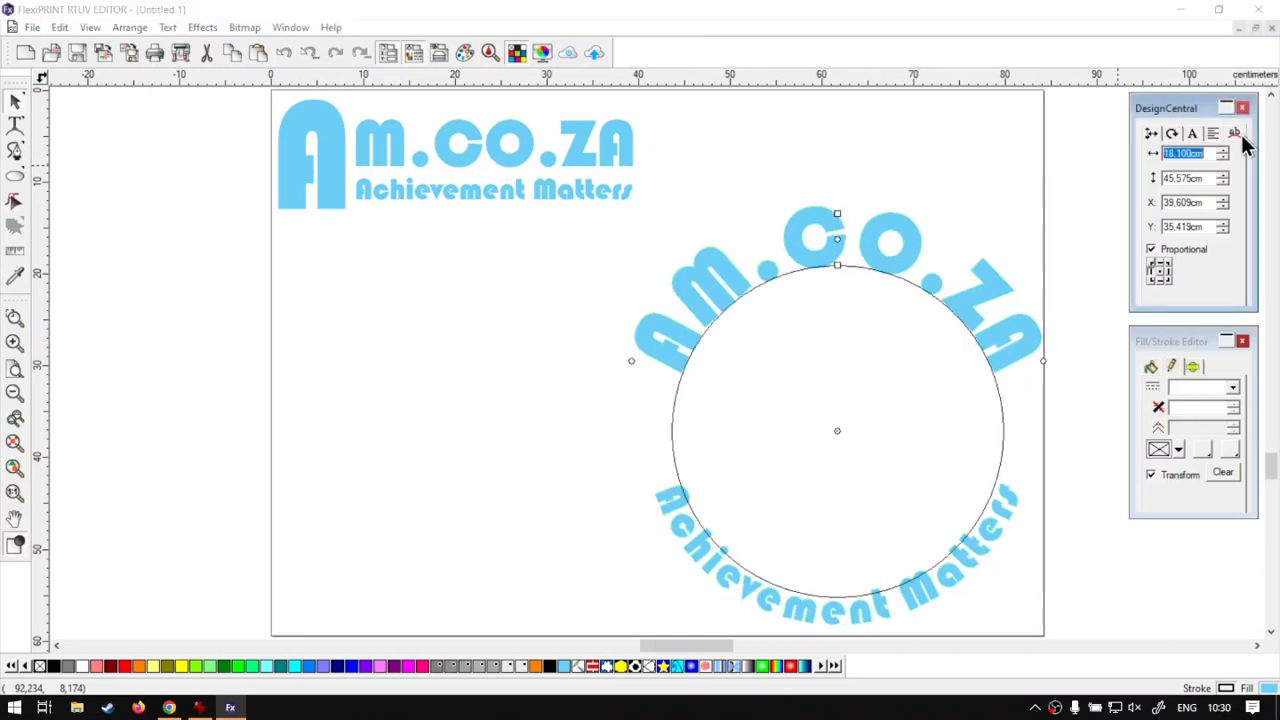
pyautogui.click(1225, 157)
pyautogui.click(1224, 158)
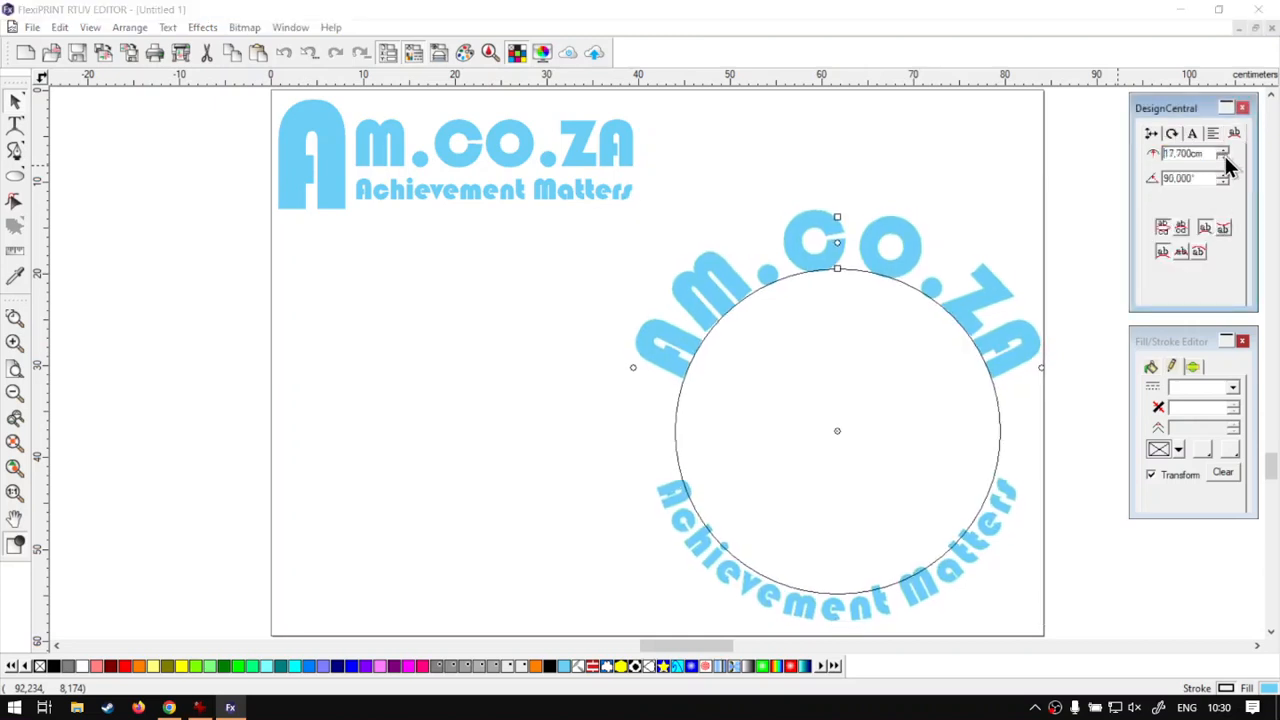
pyautogui.click(1224, 151)
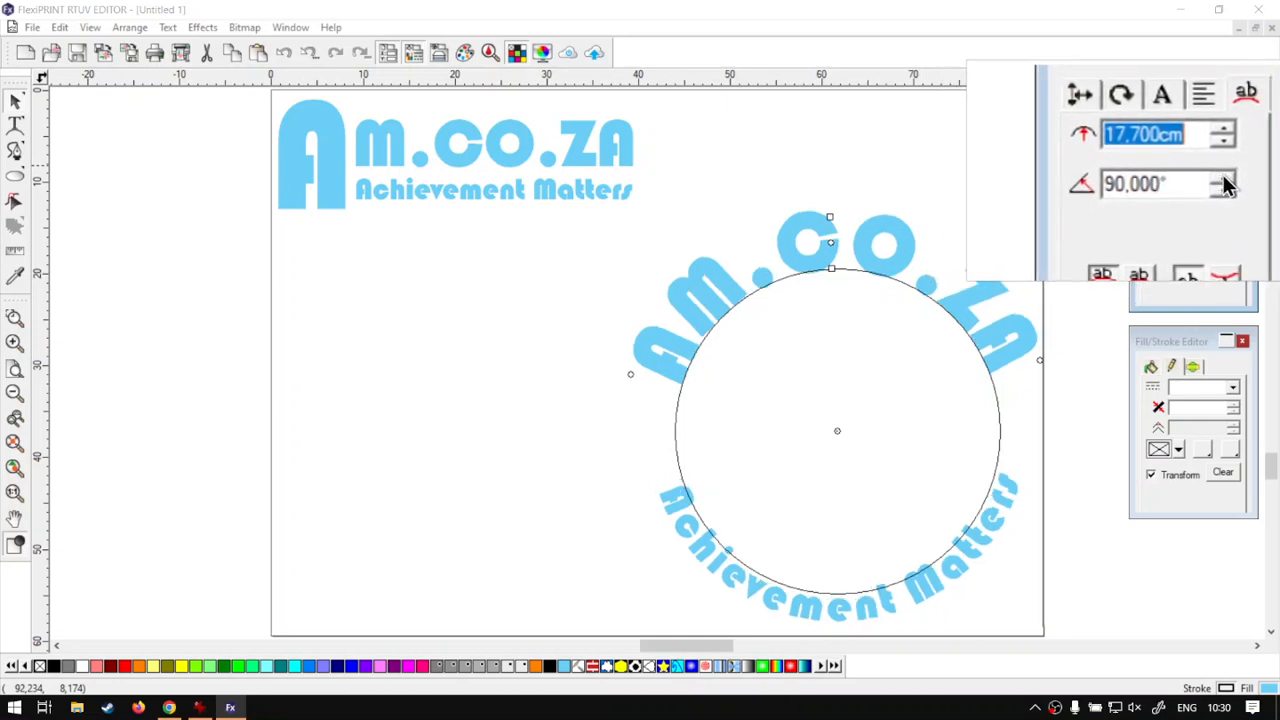
# - Try turning the arc text around its circle to 114°, stepping the angle back down to 100°
pyautogui.click(1224, 178)
pyautogui.click(1224, 178)
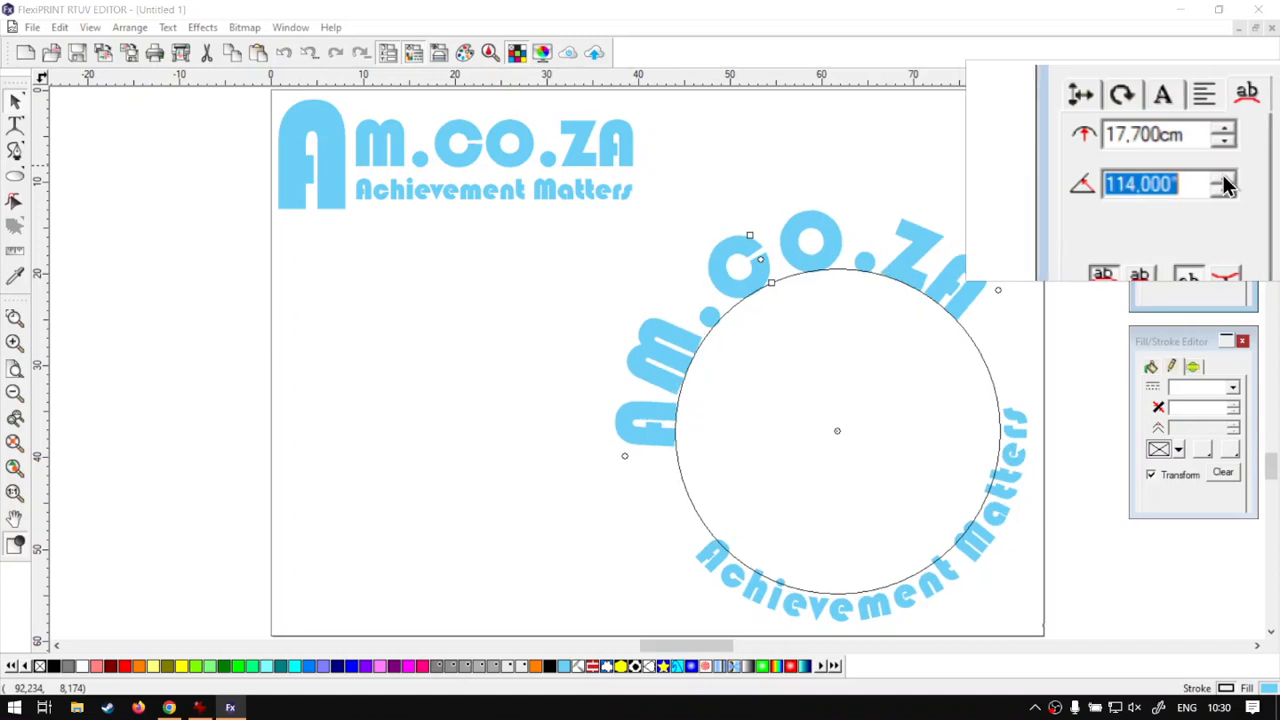
pyautogui.click(1224, 190)
pyautogui.click(1224, 190)
pyautogui.click(1224, 190)
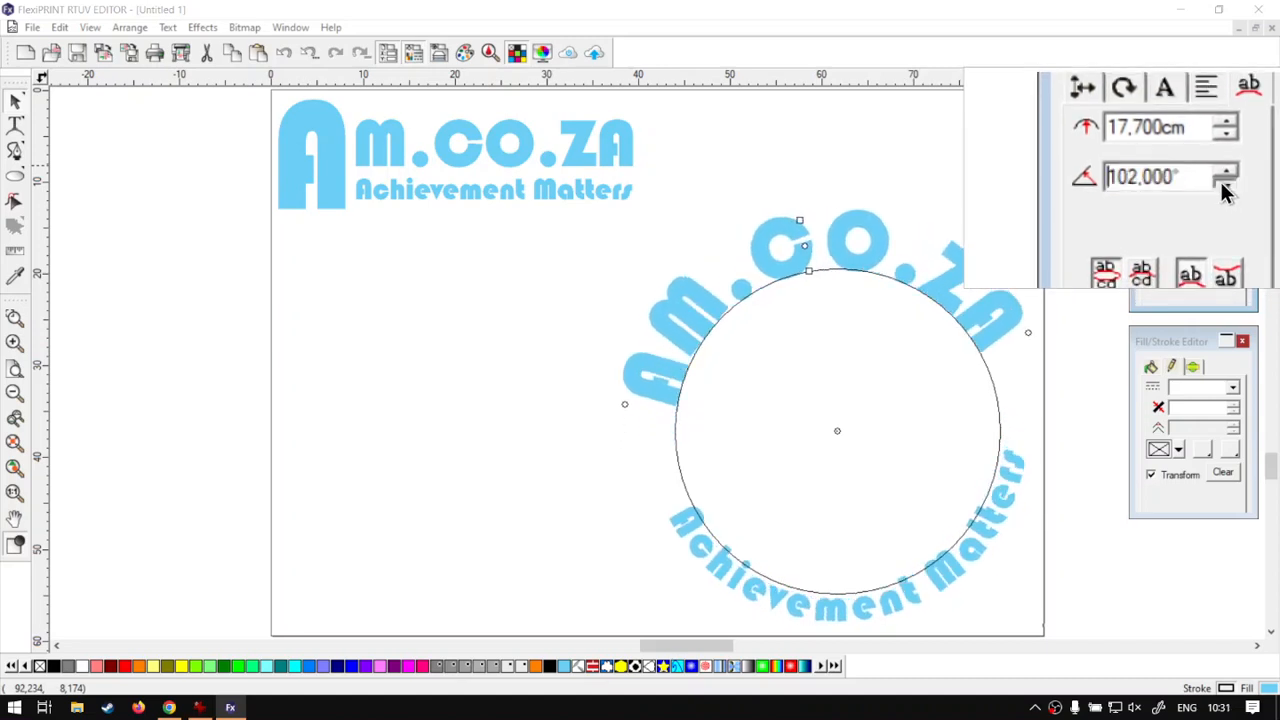
pyautogui.click(1224, 190)
pyautogui.click(1224, 178)
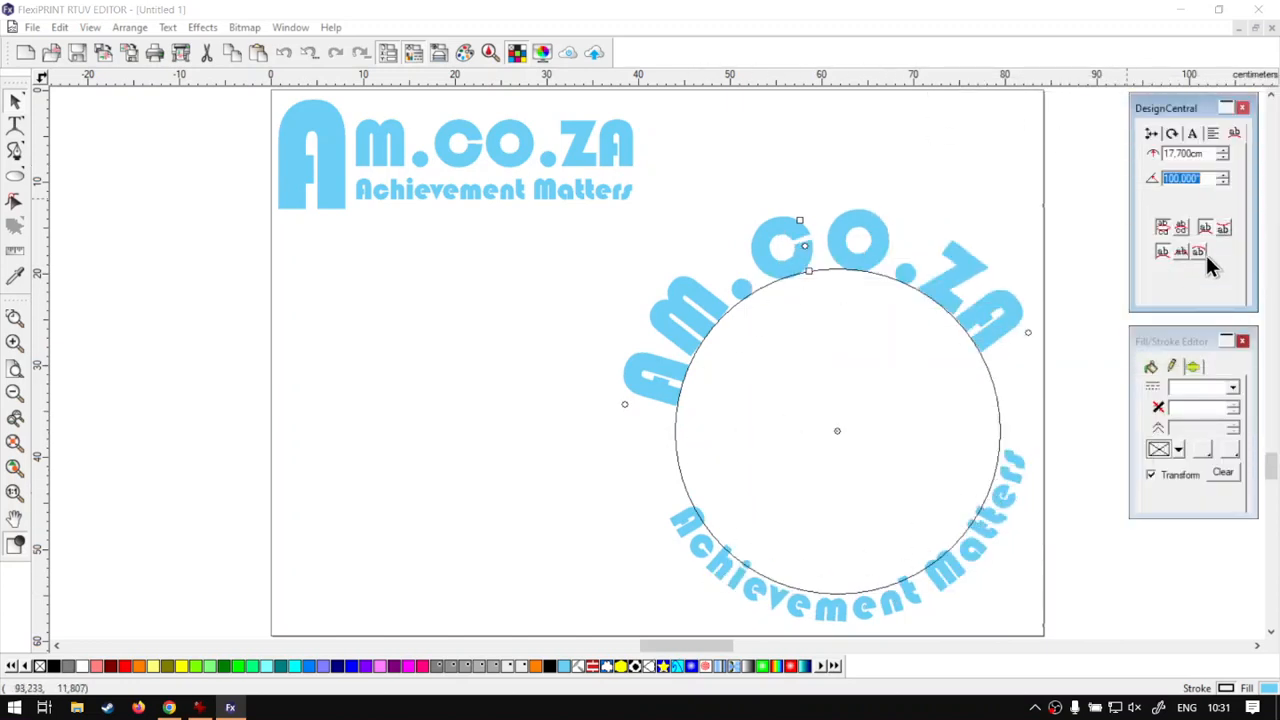
# - Return the arc text's angle to 90°
pyautogui.click(1223, 182)
pyautogui.click(1223, 182)
pyautogui.click(1223, 182)
pyautogui.click(1223, 182)
pyautogui.click(1223, 182)
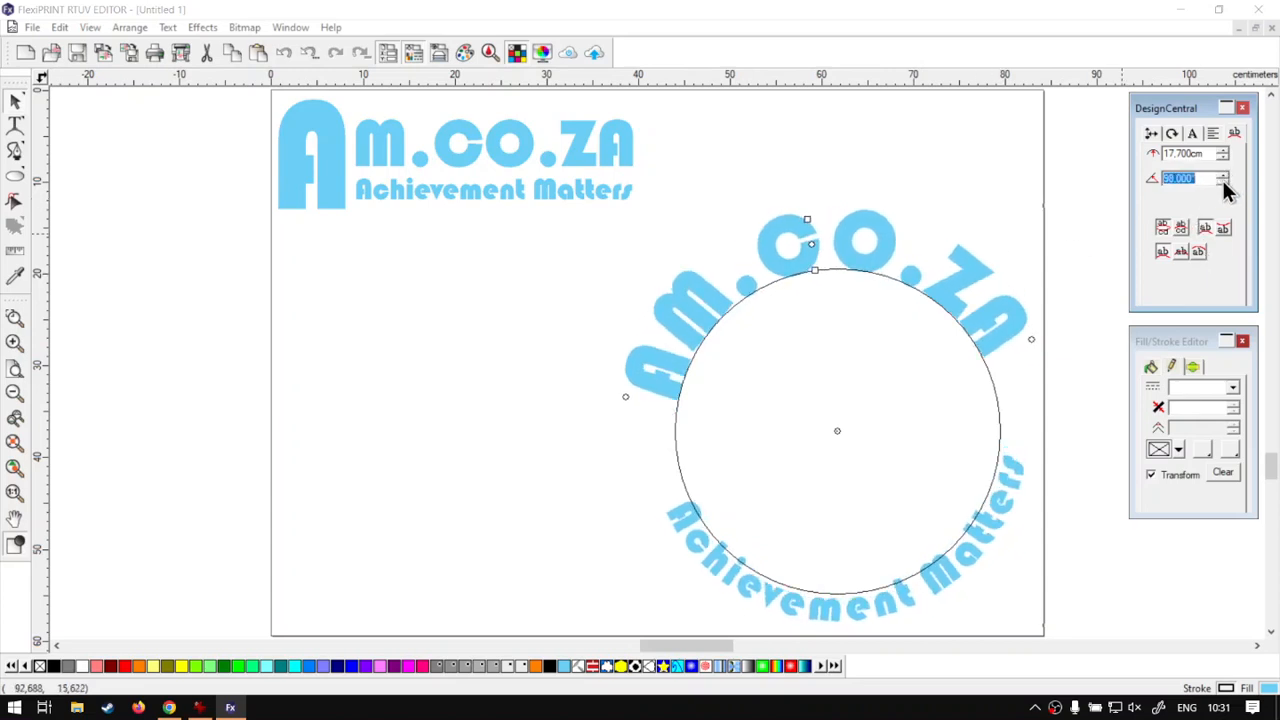
pyautogui.click(1223, 182)
pyautogui.click(1223, 182)
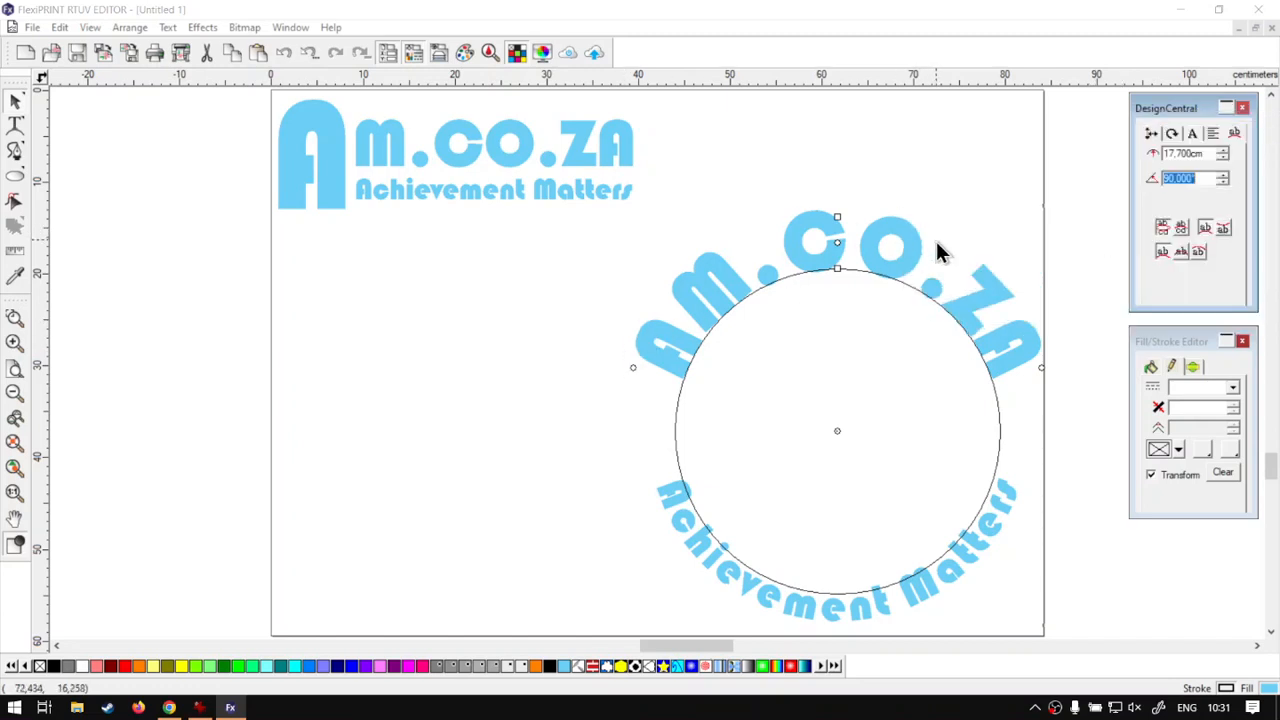
# - Try putting both arc text lines on the same side and flipping the text direction, restoring the original layout after each
pyautogui.click(1181, 228)
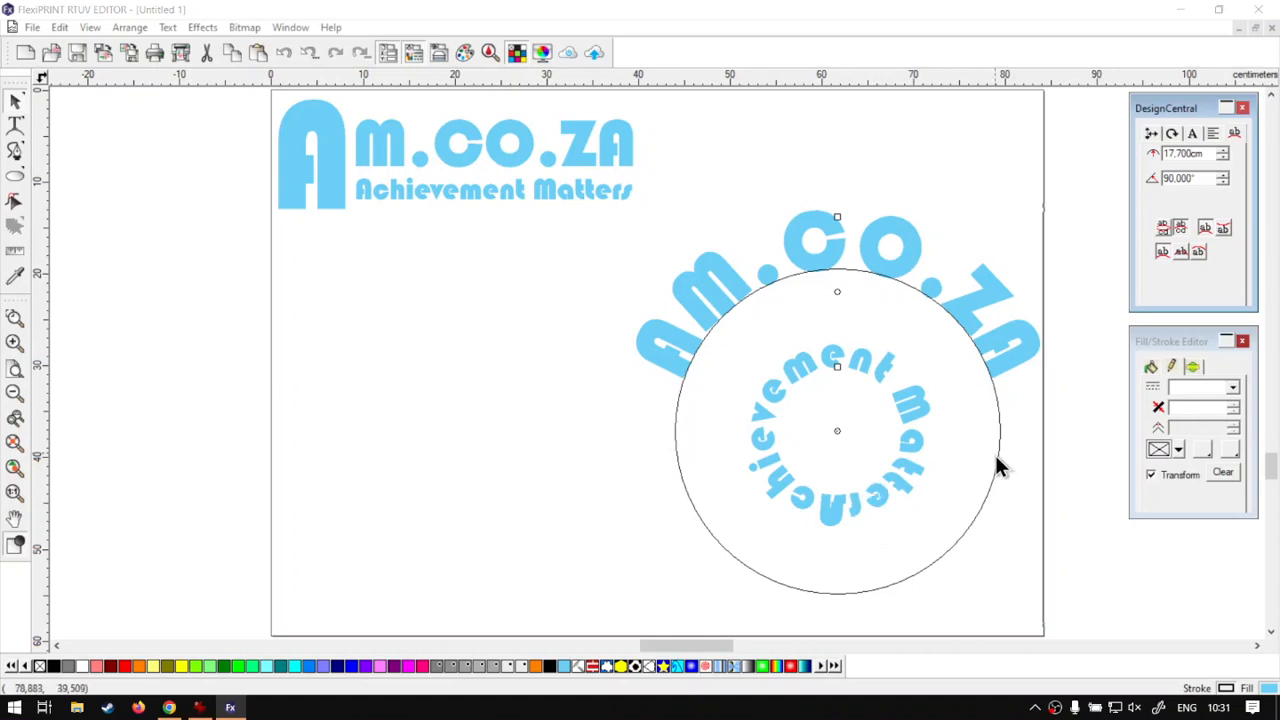
pyautogui.click(1167, 228)
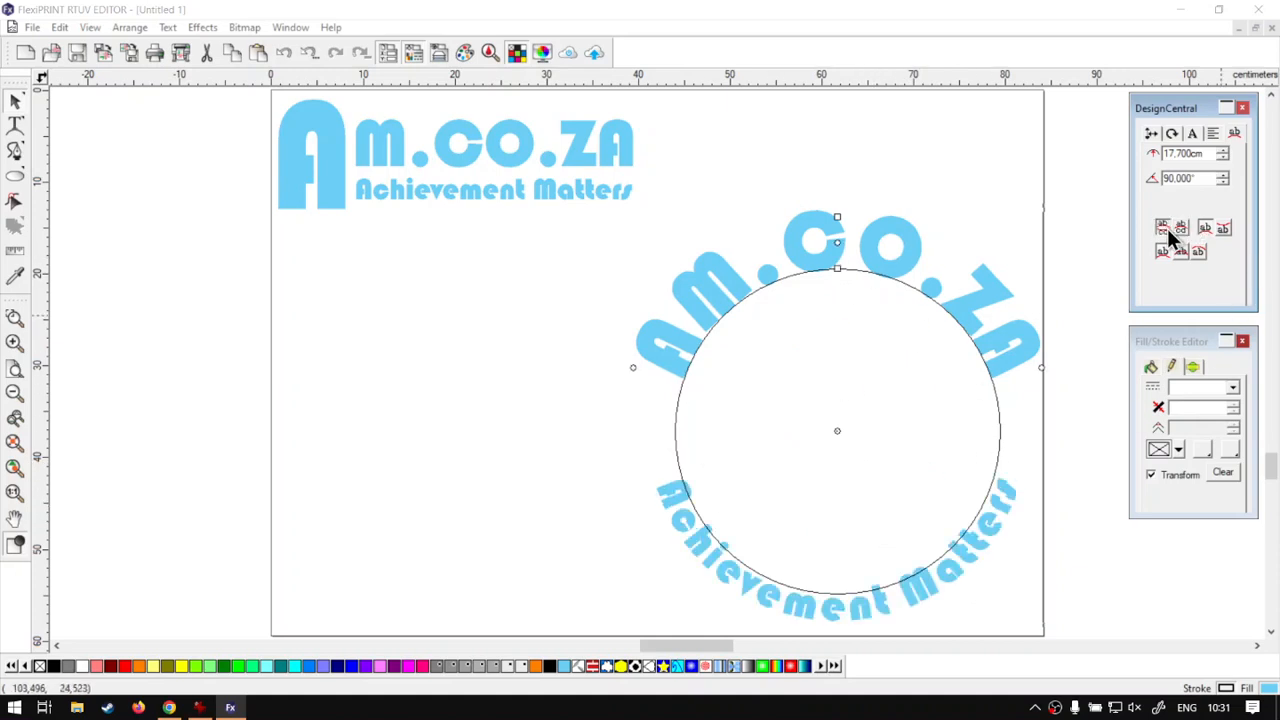
pyautogui.click(1227, 234)
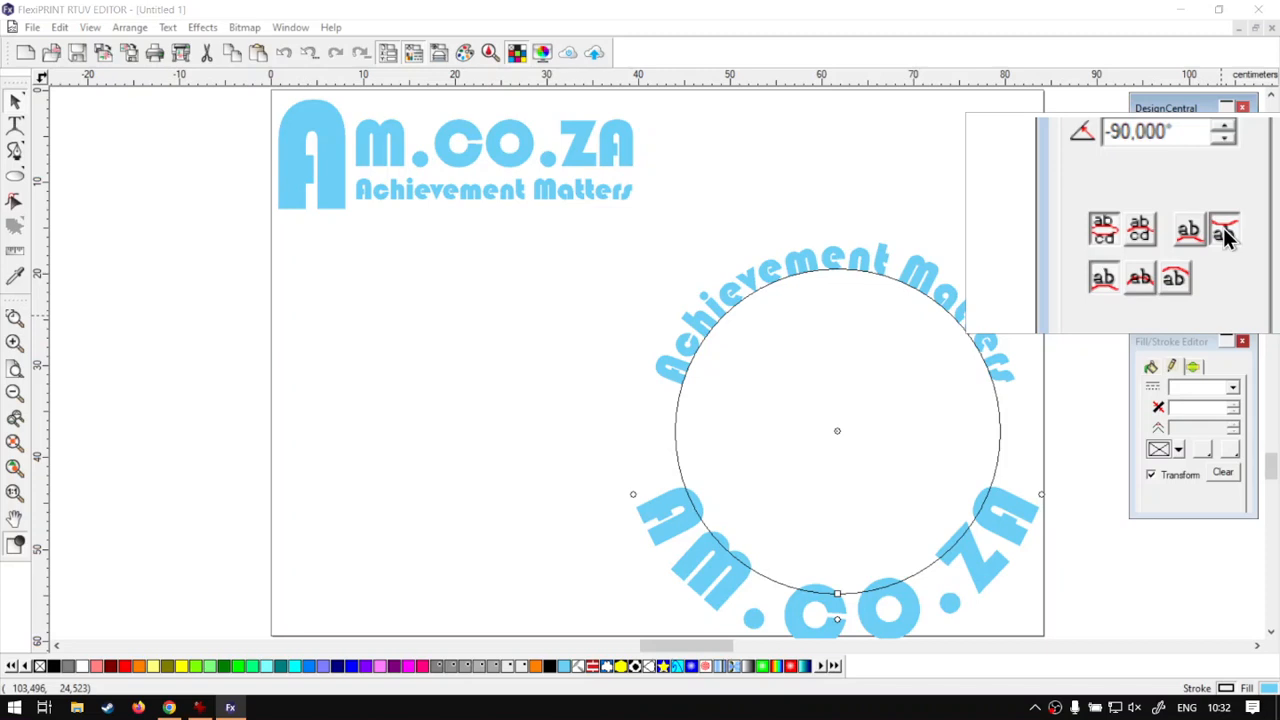
pyautogui.click(1192, 231)
pyautogui.click(1225, 234)
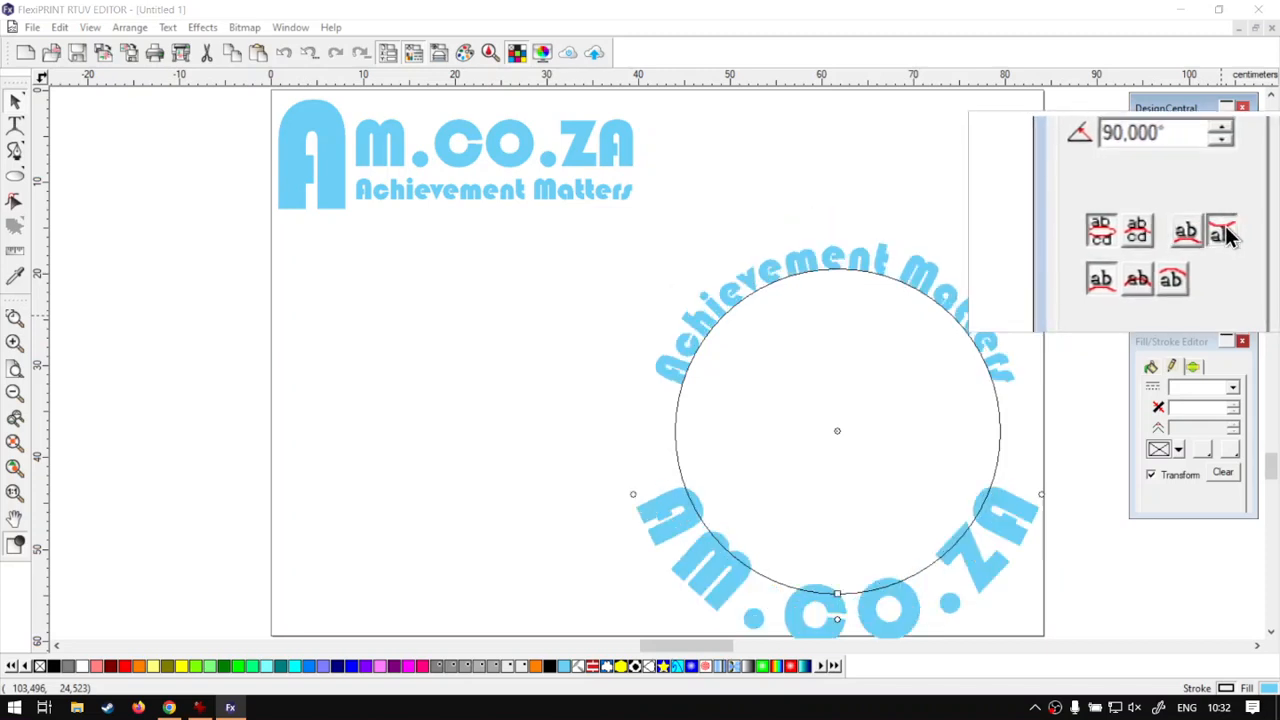
pyautogui.click(1209, 230)
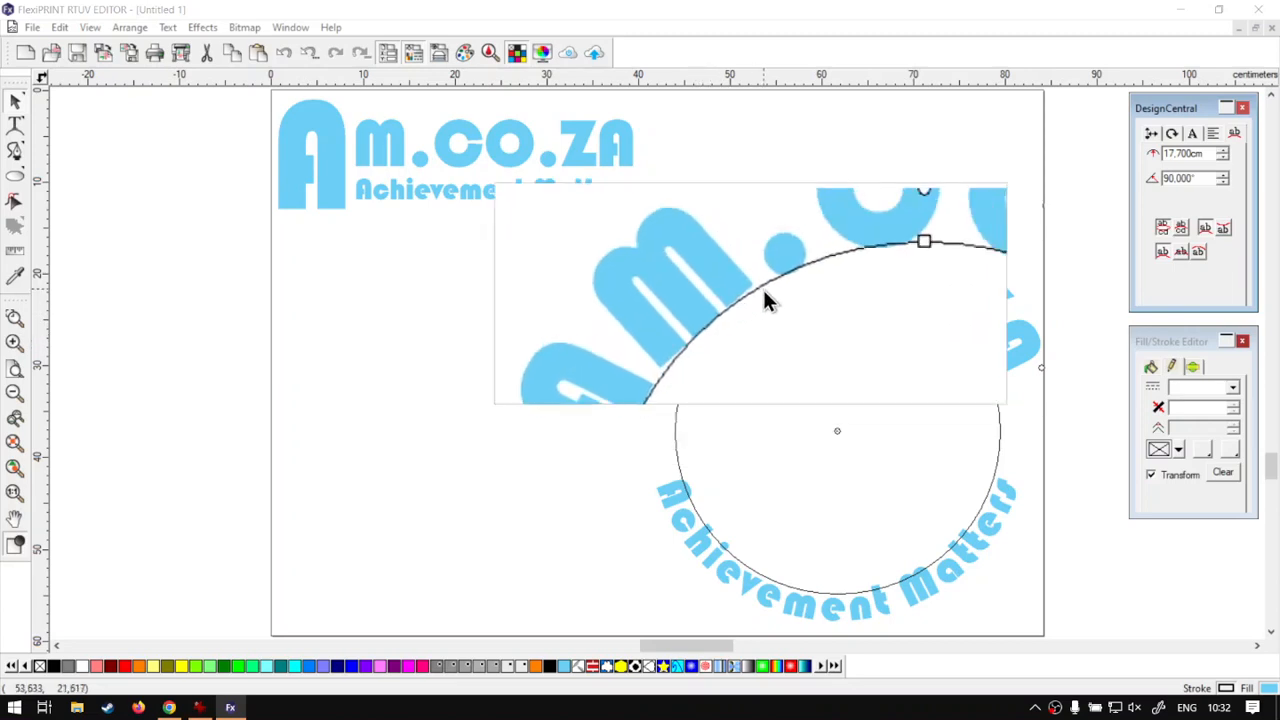
# - Try placing the first line centred on and below the arc, and restore its placement above the arc
pyautogui.click(1183, 254)
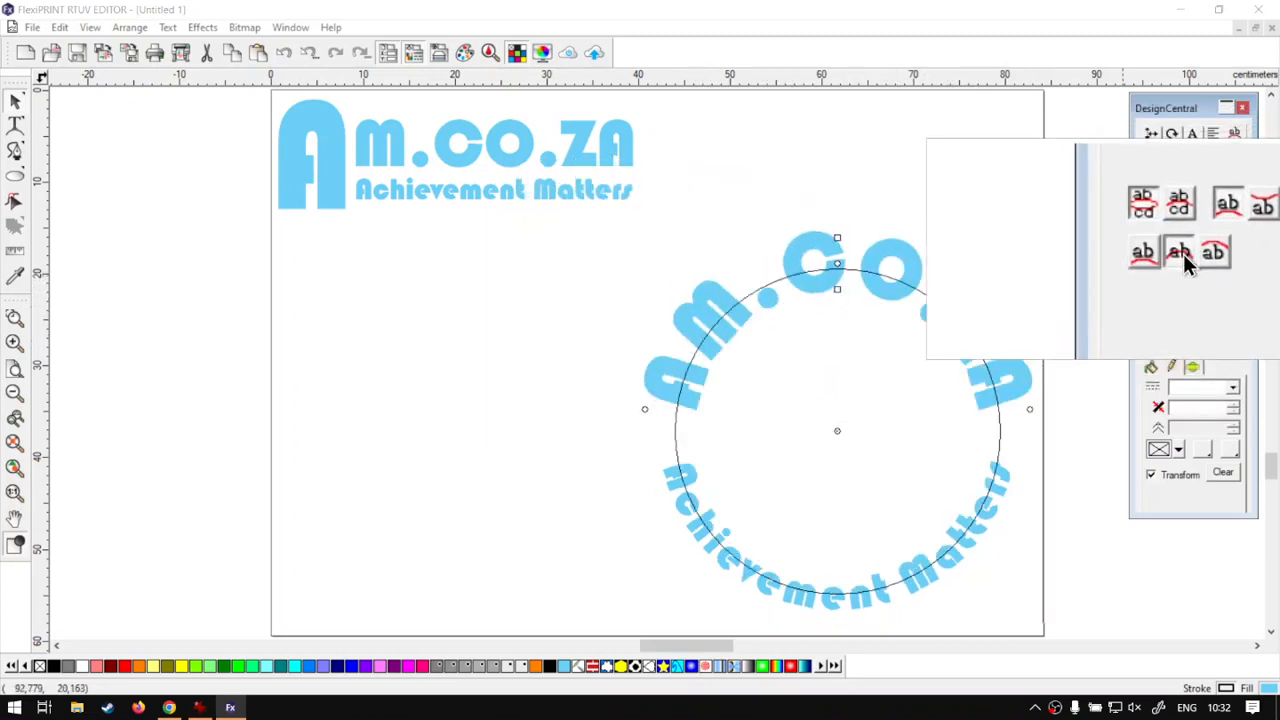
pyautogui.click(1200, 254)
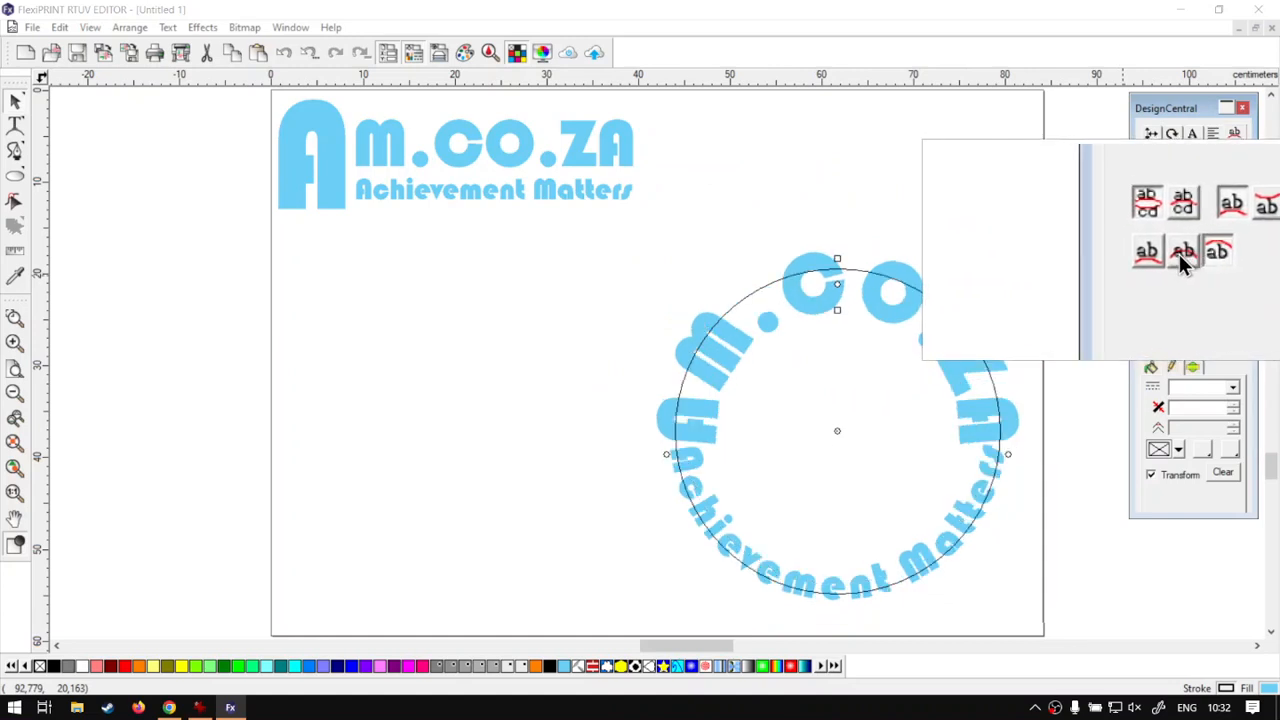
pyautogui.click(1178, 254)
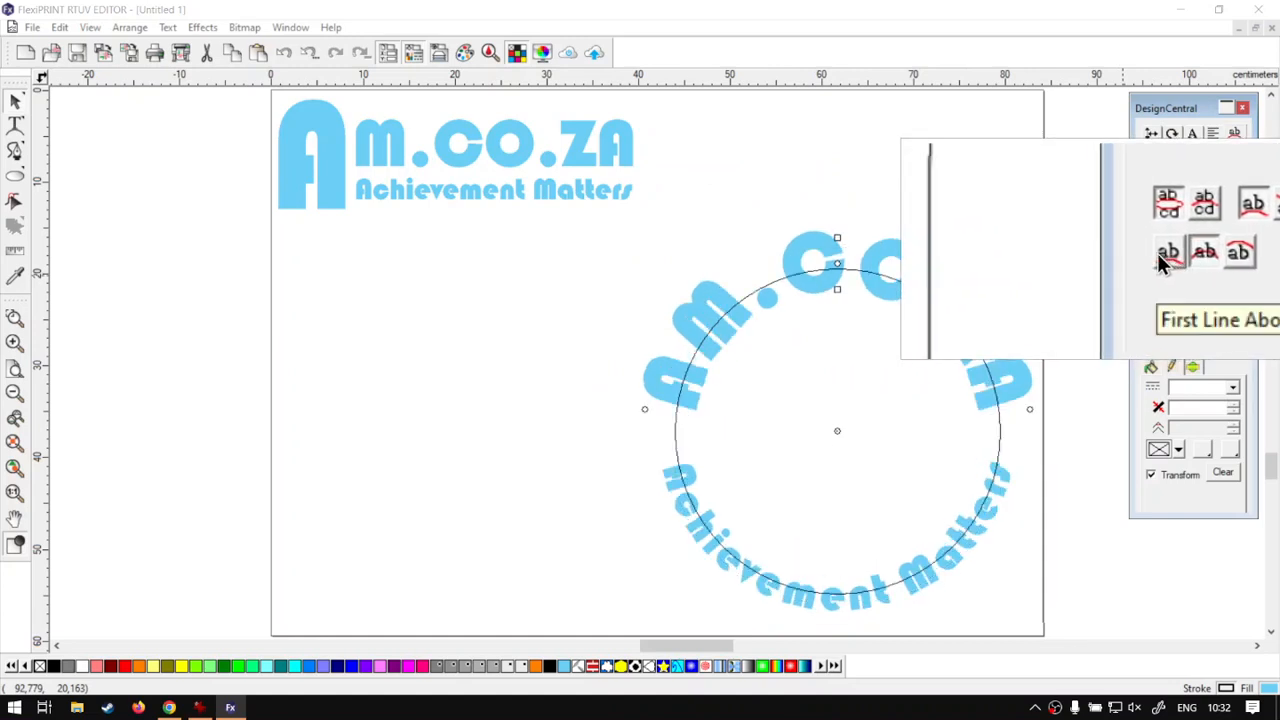
pyautogui.click(1162, 253)
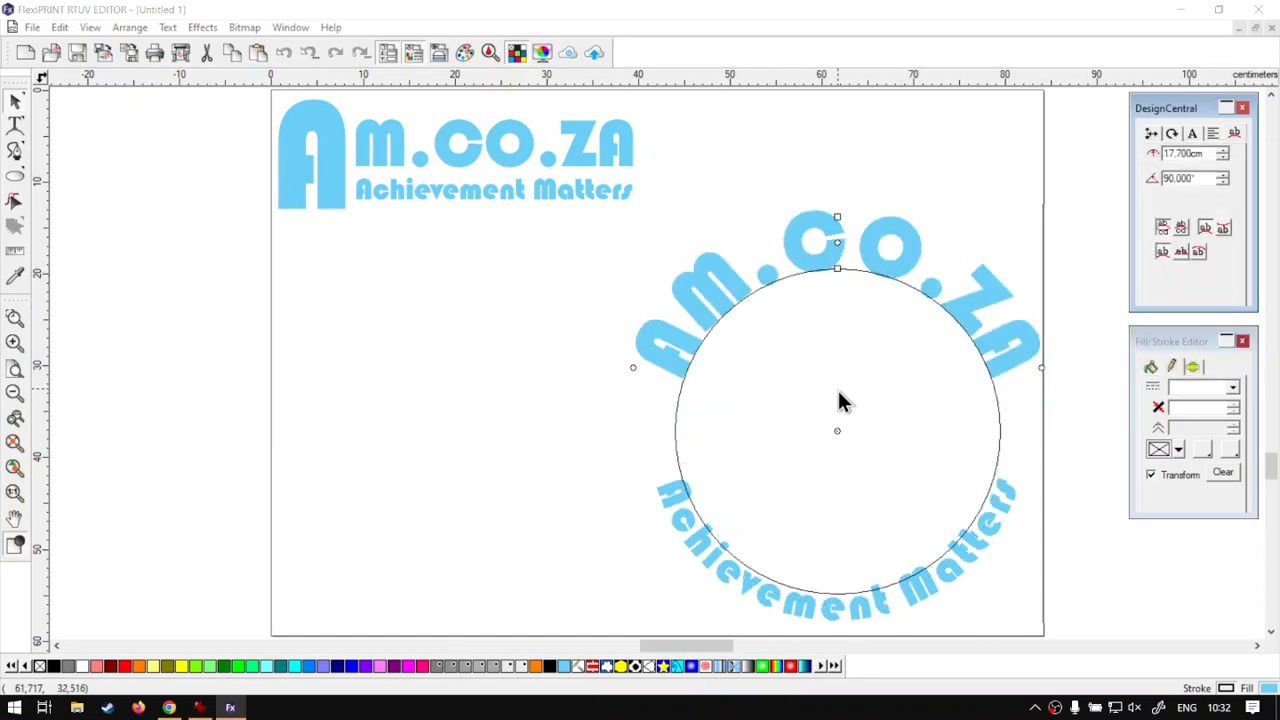
# - Set the baseline shift of both arc text lines to -4.2 cm, trying a positive shift first
pyautogui.click(1192, 133)
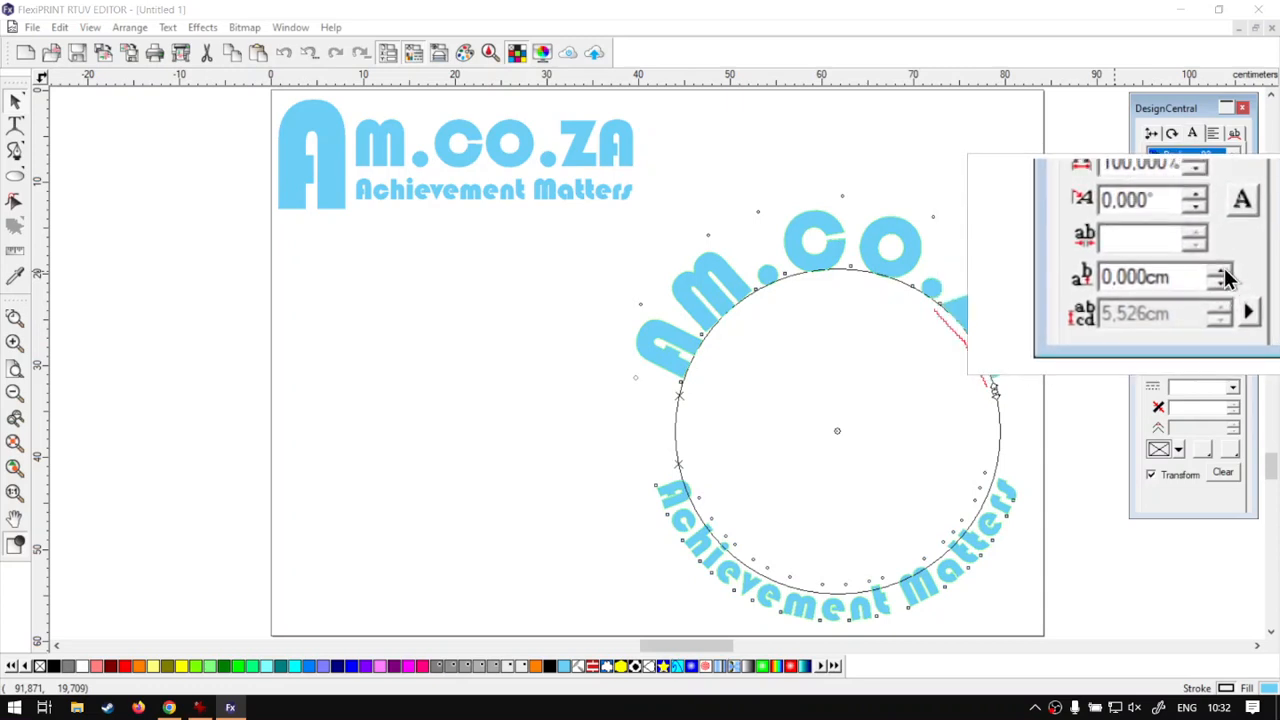
pyautogui.click(1228, 272)
pyautogui.click(1228, 272)
pyautogui.click(1228, 272)
pyautogui.click(1228, 272)
pyautogui.click(1226, 272)
pyautogui.click(1226, 272)
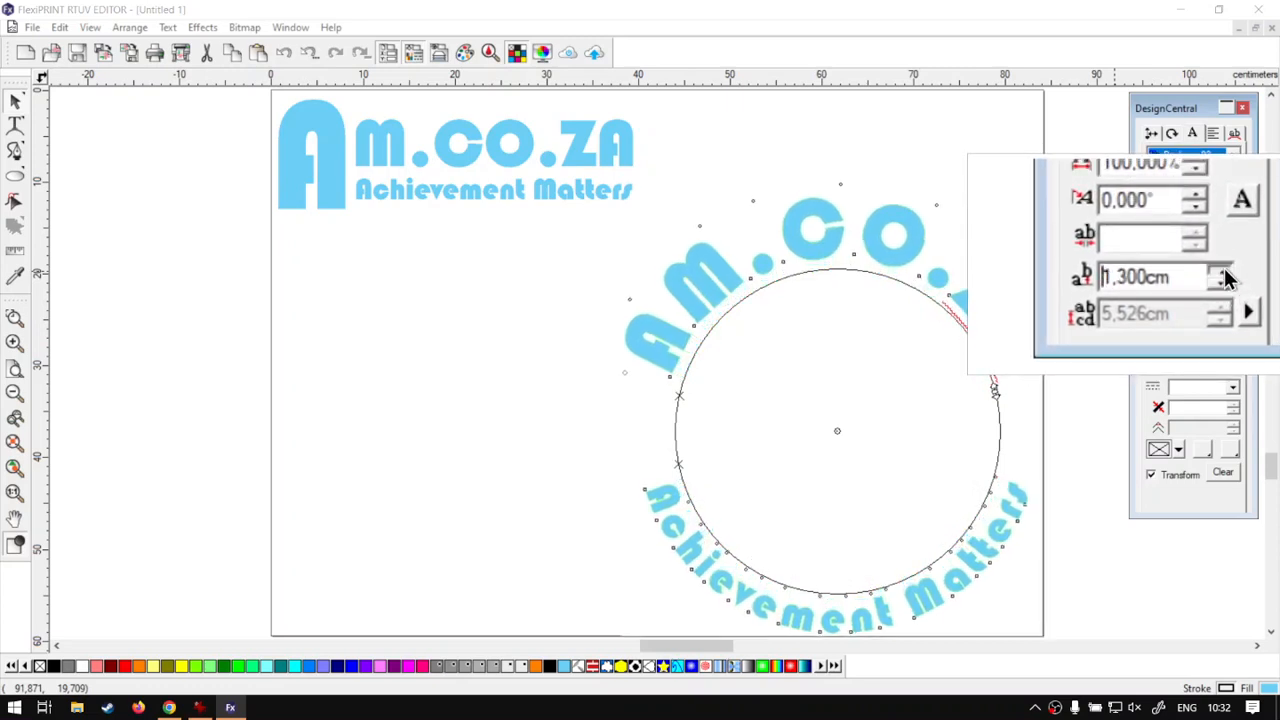
pyautogui.click(1226, 272)
pyautogui.click(1223, 276)
pyautogui.click(1223, 276)
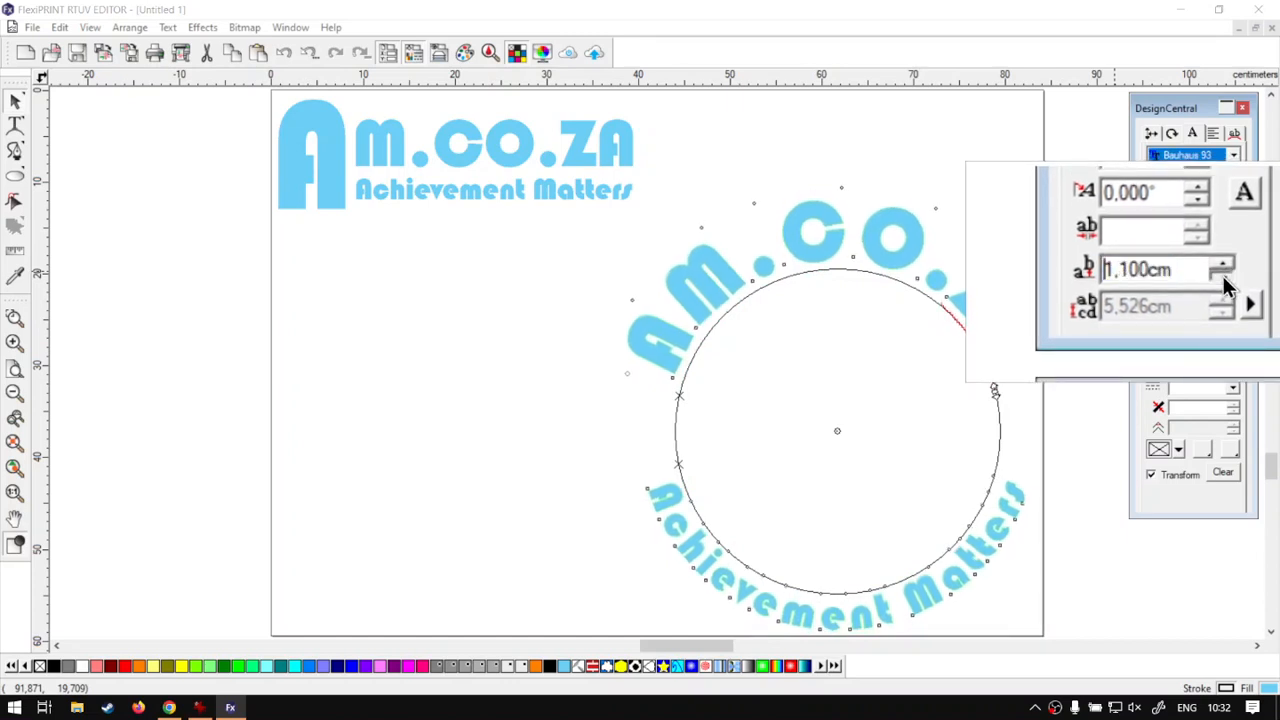
pyautogui.click(1223, 276)
pyautogui.click(1223, 276)
pyautogui.click(1224, 272)
pyautogui.click(1224, 272)
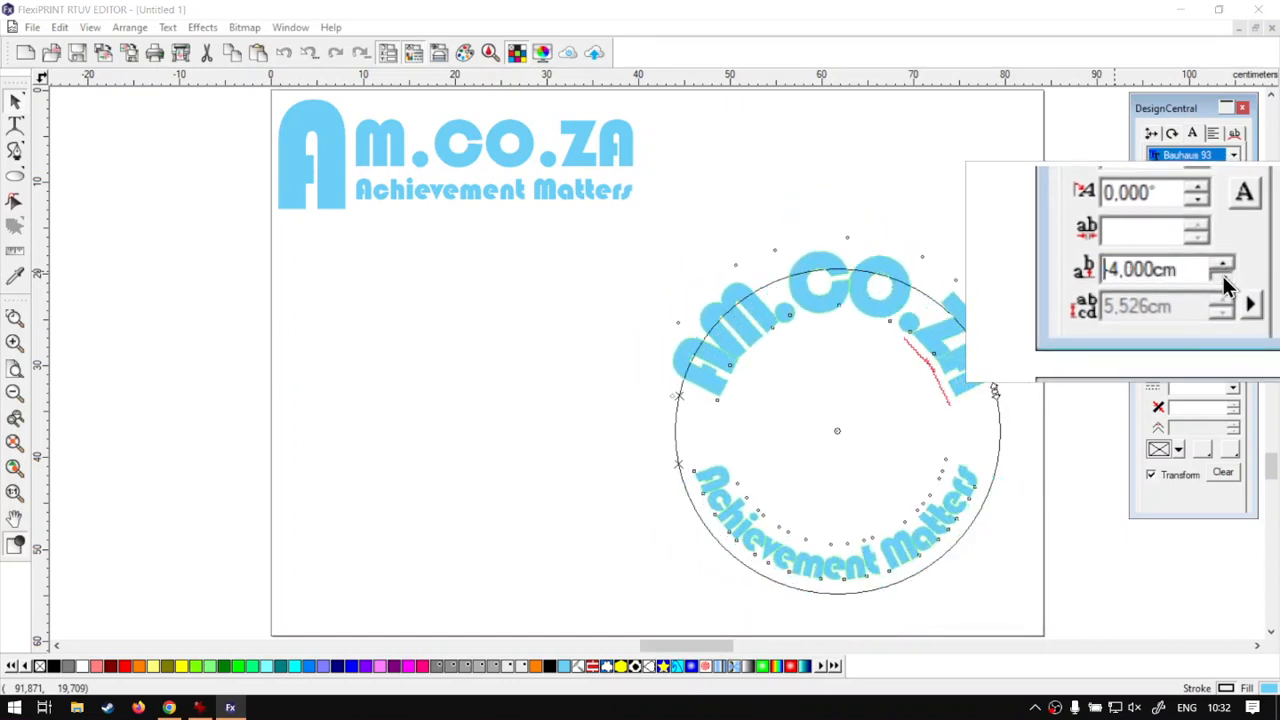
pyautogui.click(1224, 272)
pyautogui.click(1223, 276)
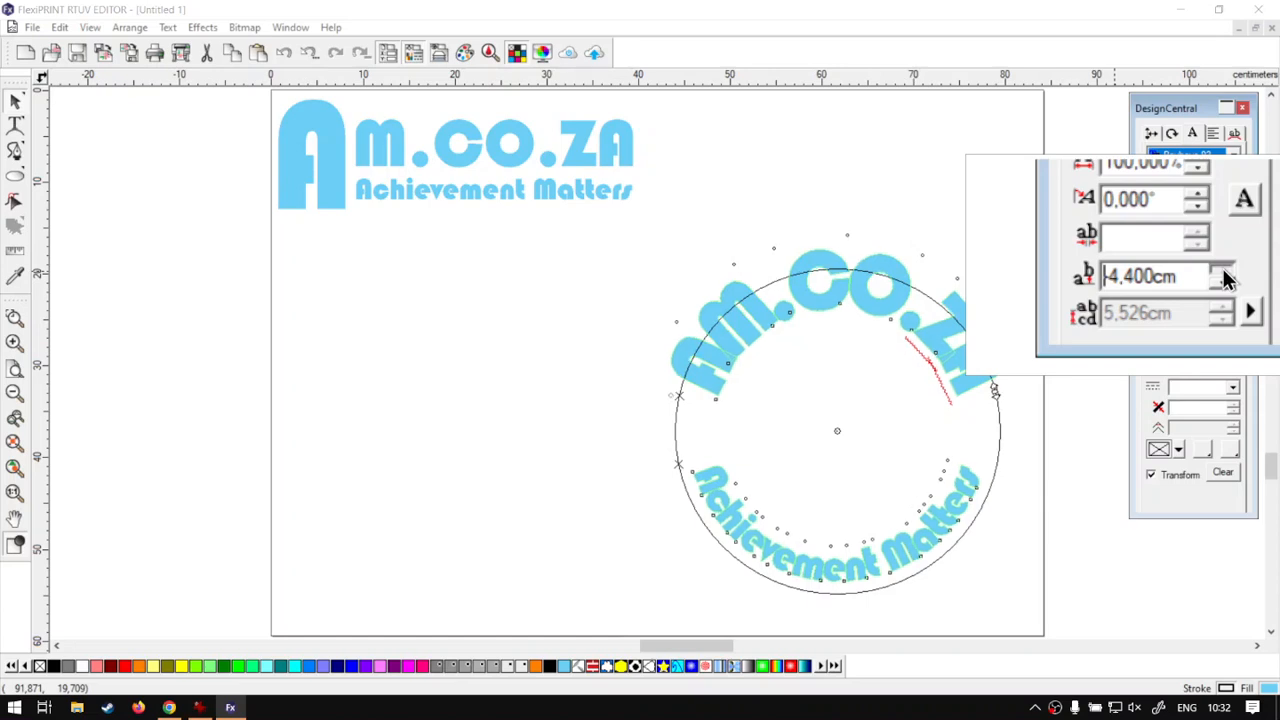
pyautogui.click(1223, 276)
pyautogui.click(1223, 276)
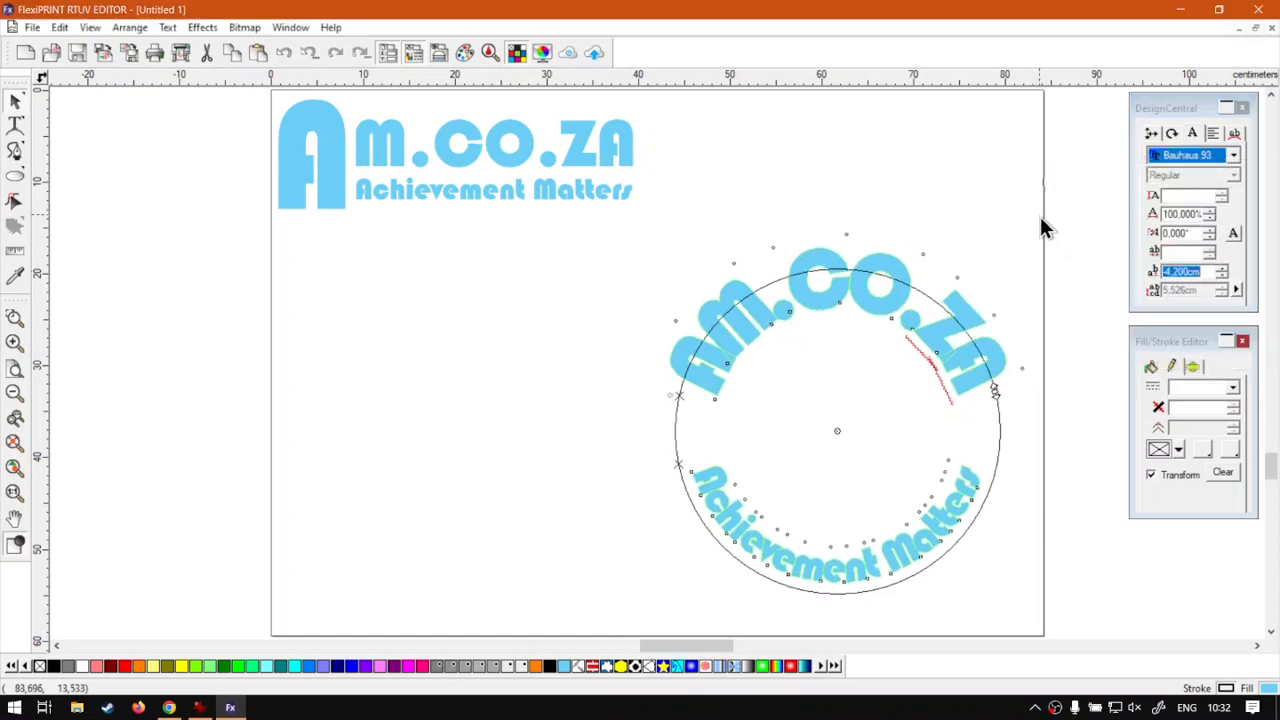
# - Scale the circular arc text down proportionally to about 19.9 cm wide and move it to the page's upper-right corner
pyautogui.click(1008, 268)
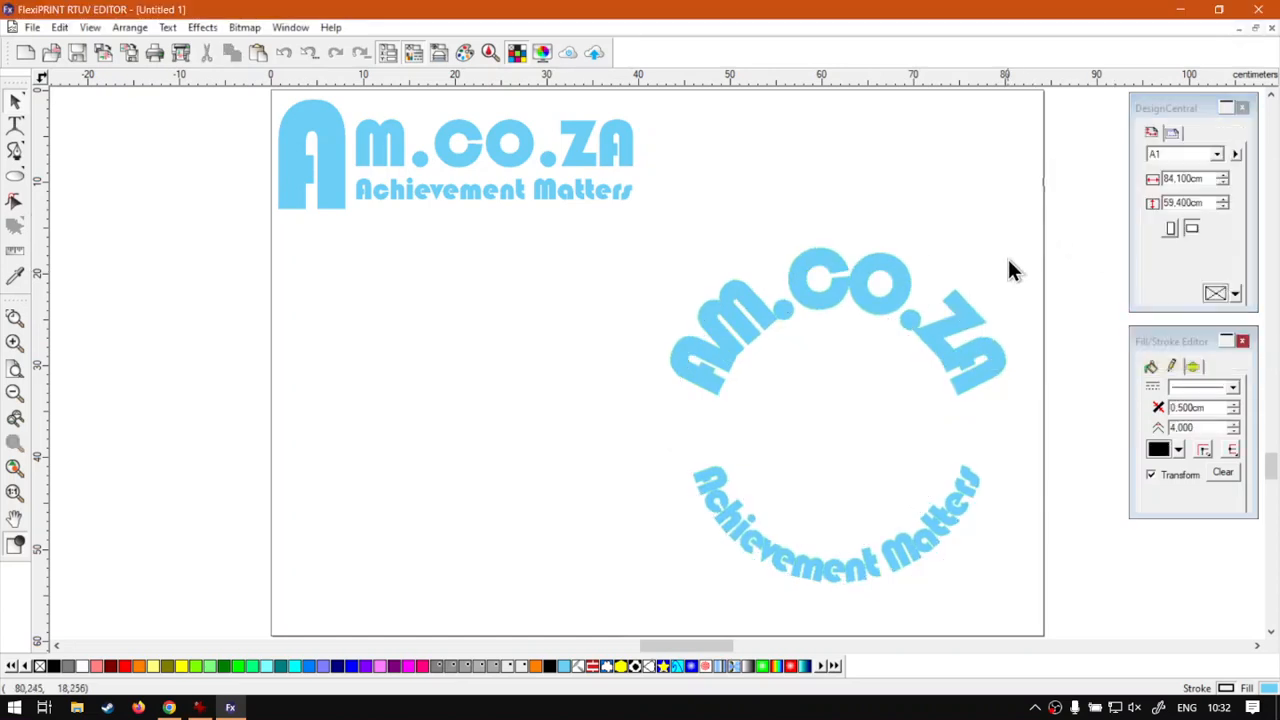
pyautogui.click(891, 287)
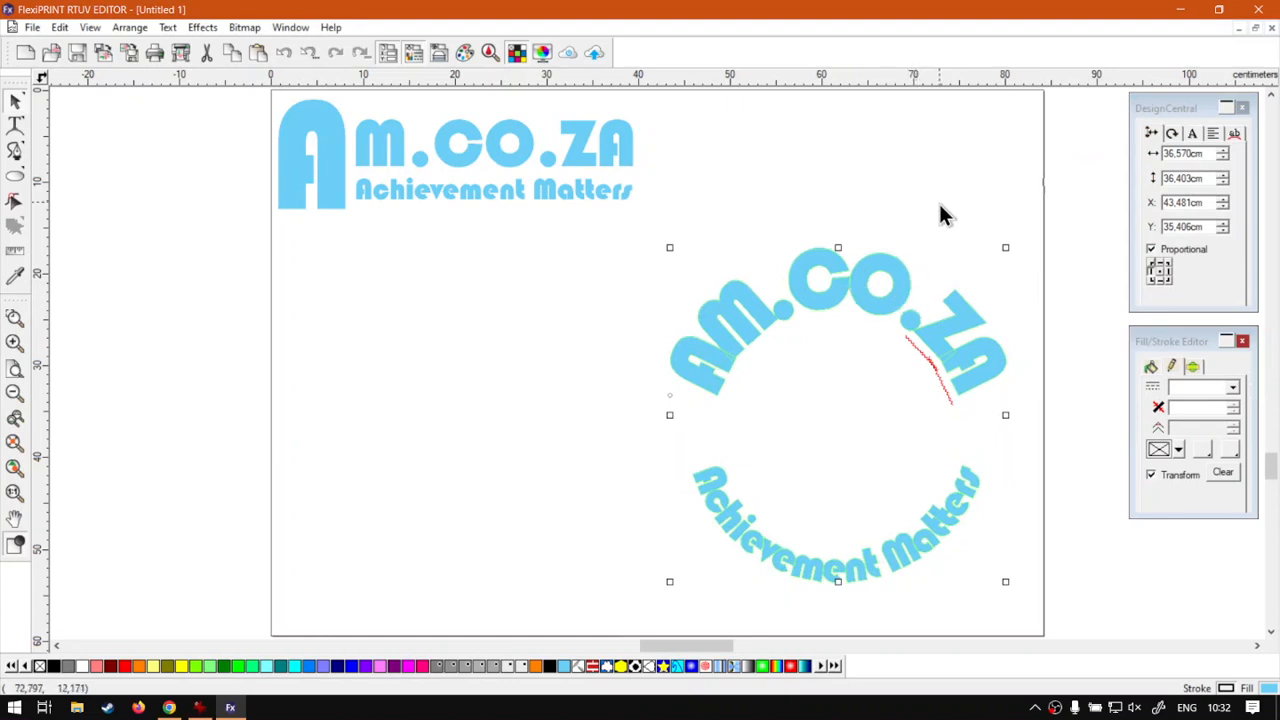
pyautogui.click(938, 216)
pyautogui.click(897, 303)
pyautogui.moveTo(1001, 580); pyautogui.dragTo(929, 457)
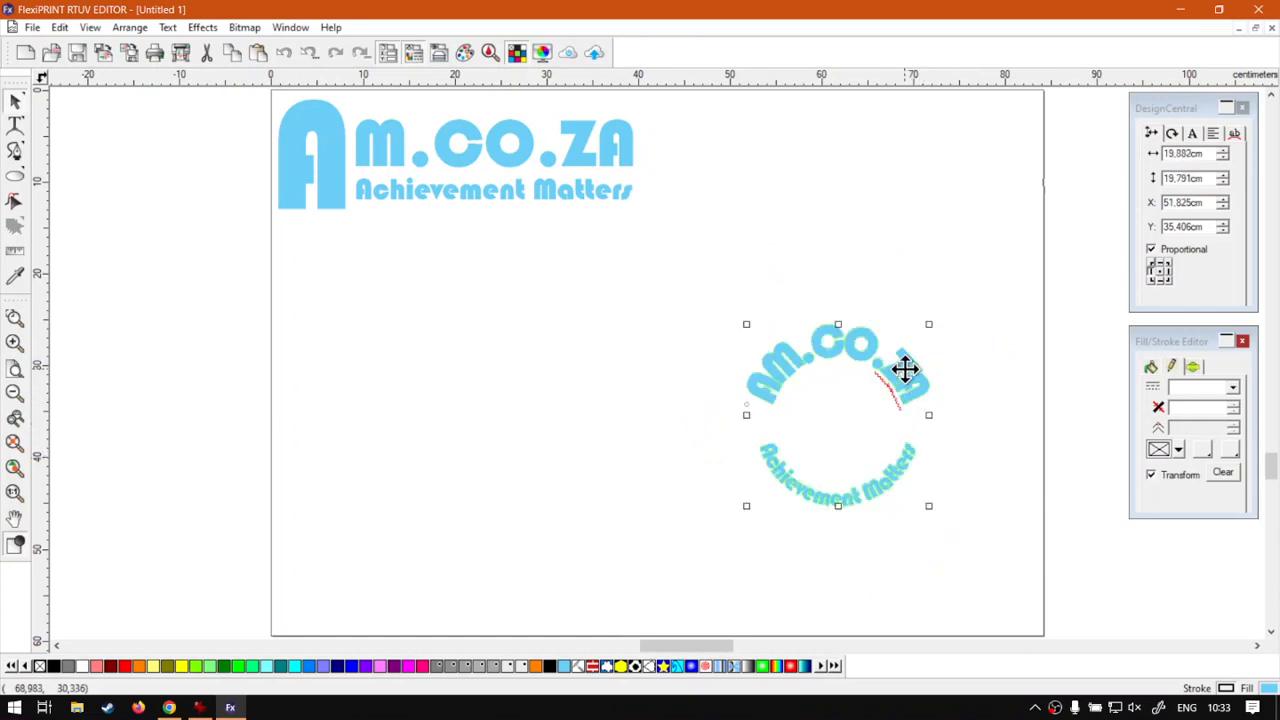
pyautogui.moveTo(903, 366); pyautogui.dragTo(982, 150)
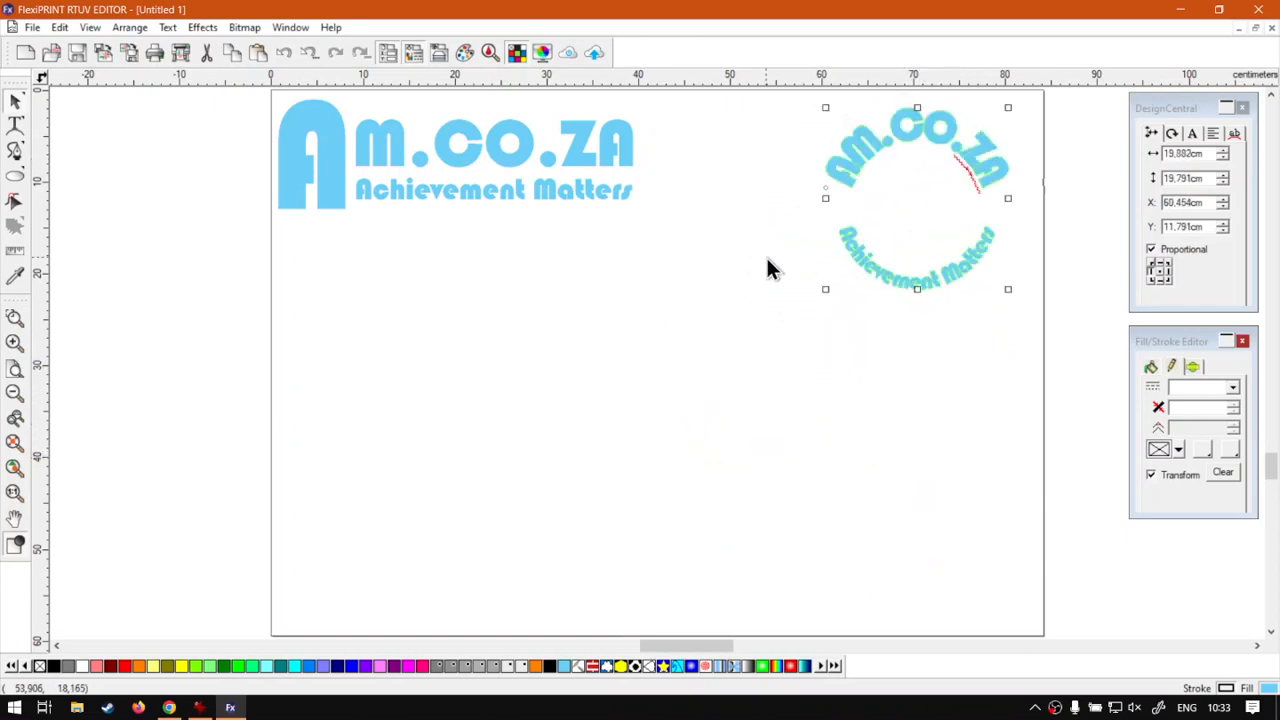
# - Enlarge the circular arc text proportionally to about 26.3 cm wide and reposition it fully inside the page's upper-right area
pyautogui.click(730, 285)
pyautogui.click(948, 284)
pyautogui.moveTo(1007, 289); pyautogui.dragTo(1037, 318)
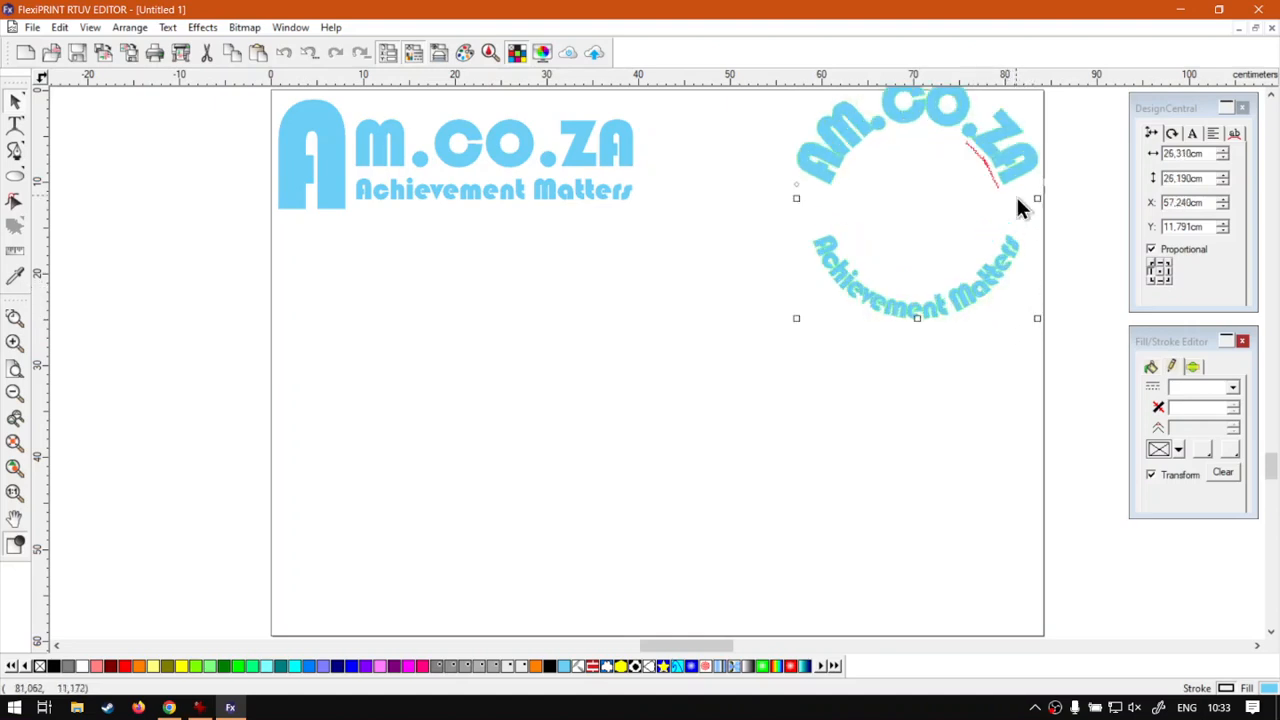
pyautogui.moveTo(988, 146); pyautogui.dragTo(954, 174)
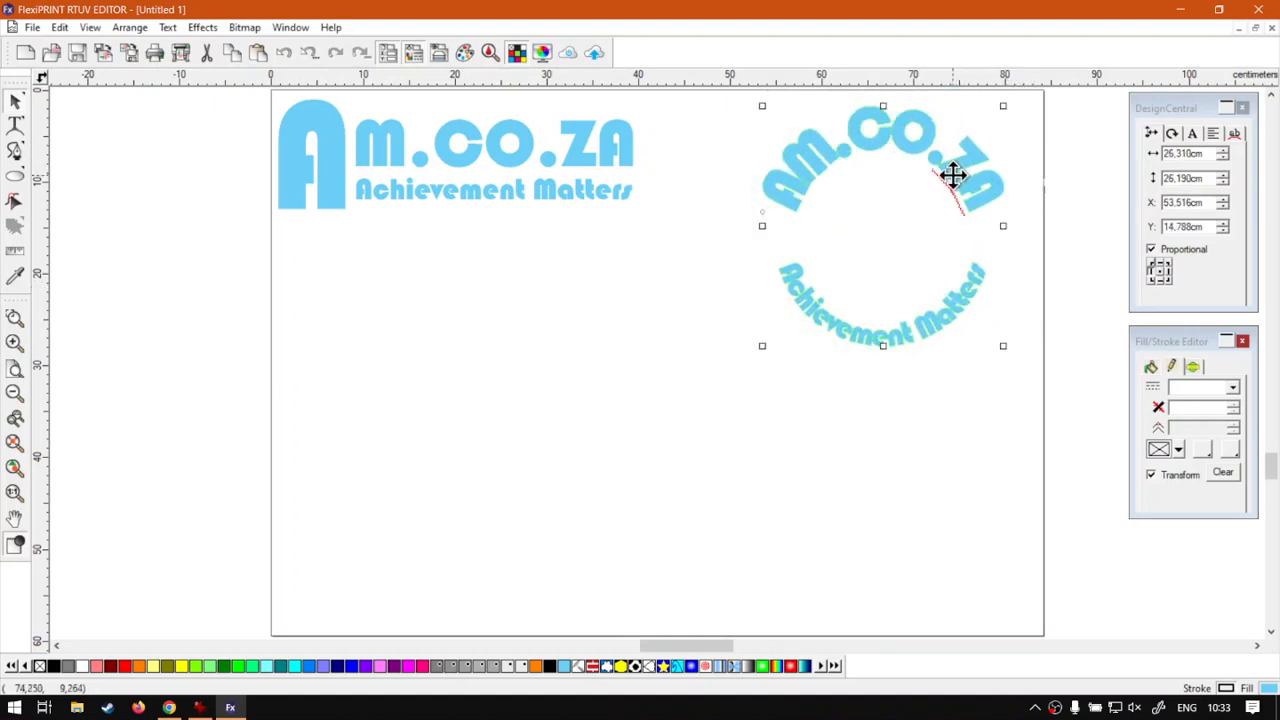
pyautogui.click(622, 418)
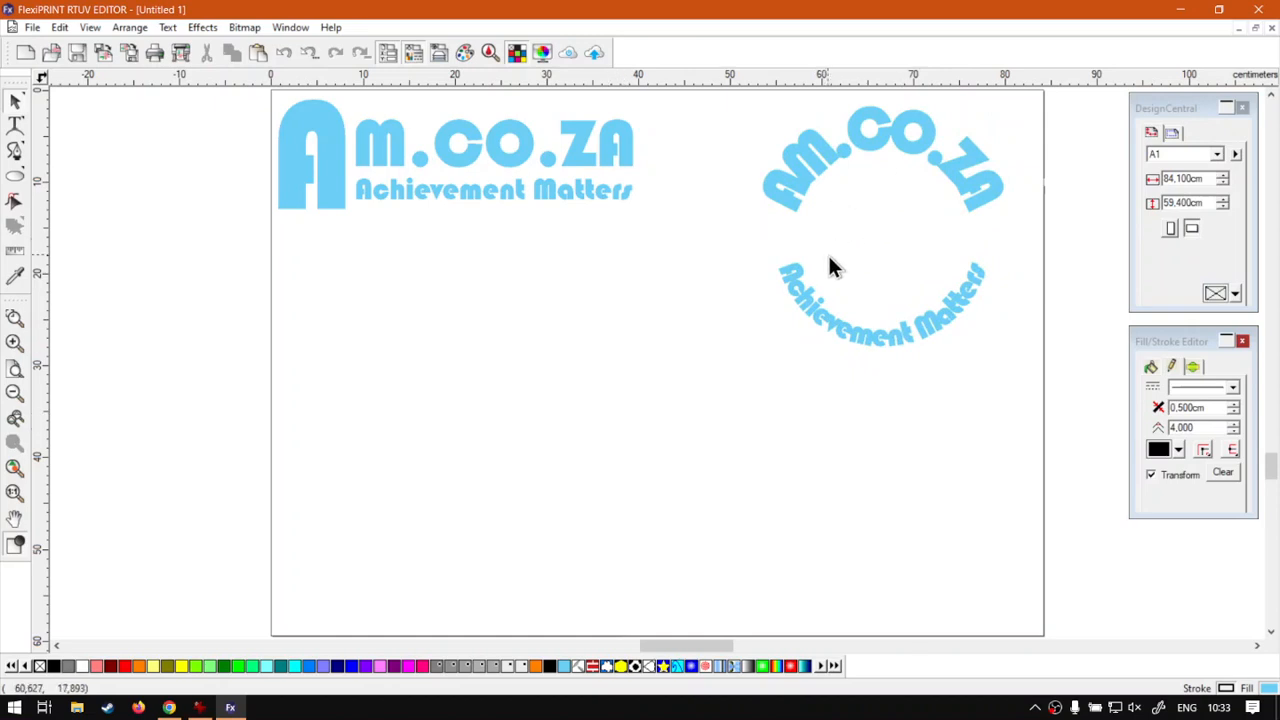